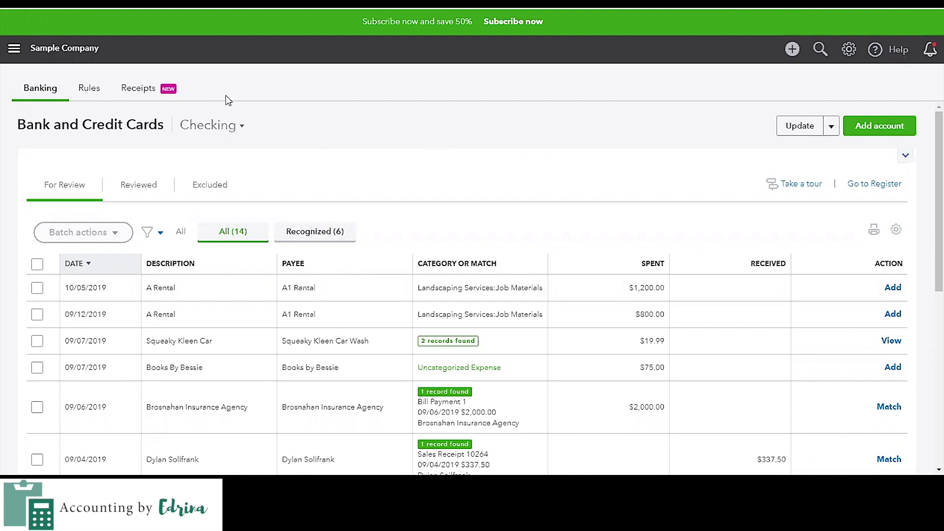
# Show the account summary cards above the list of bank transactions
pyautogui.click(14, 48)
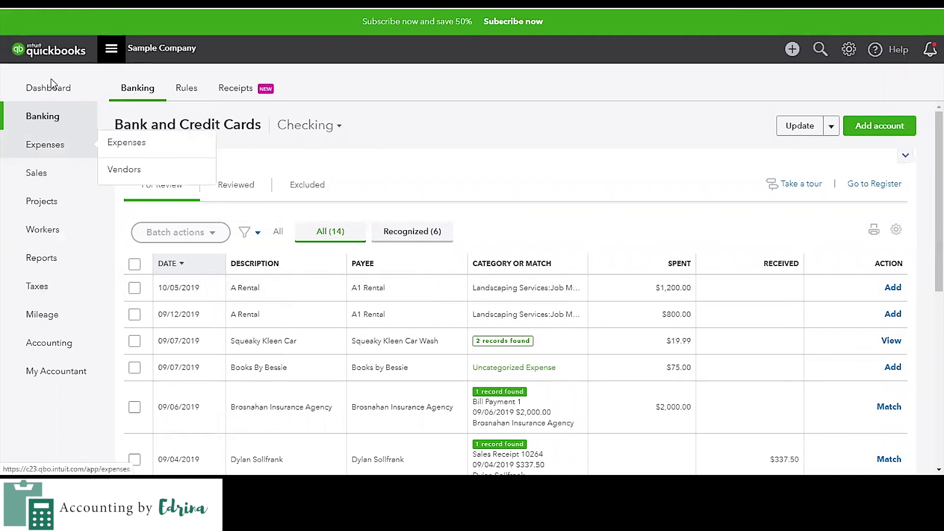
pyautogui.click(111, 51)
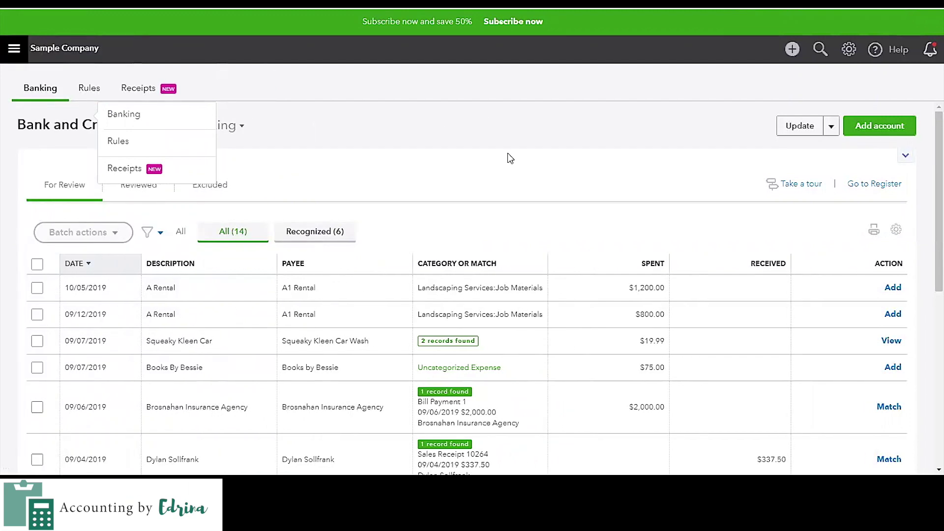
pyautogui.click(905, 155)
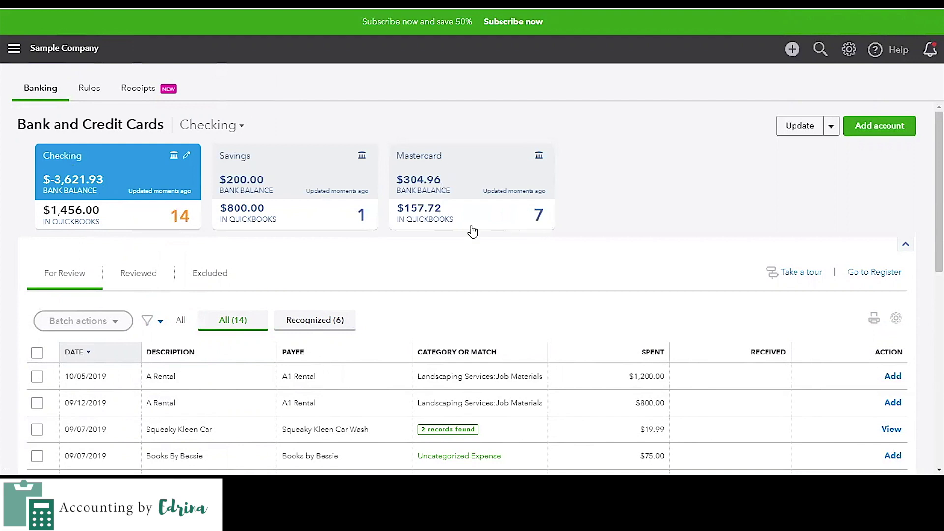
pyautogui.click(795, 52)
pyautogui.click(793, 52)
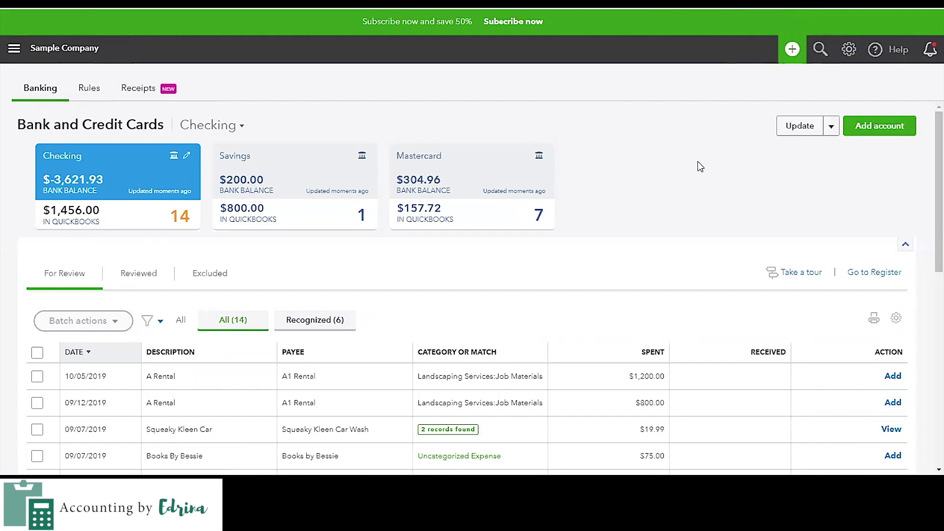
# Match the Squeaky Kleen Car transaction to the Check Debit record dated 09/07/2019
pyautogui.scroll(-3, 698, 163)
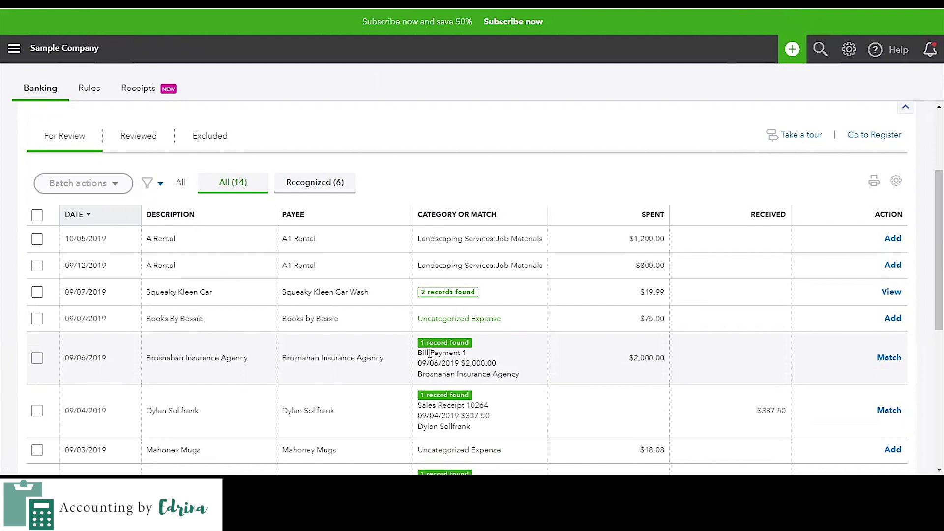
pyautogui.scroll(3, 429, 353)
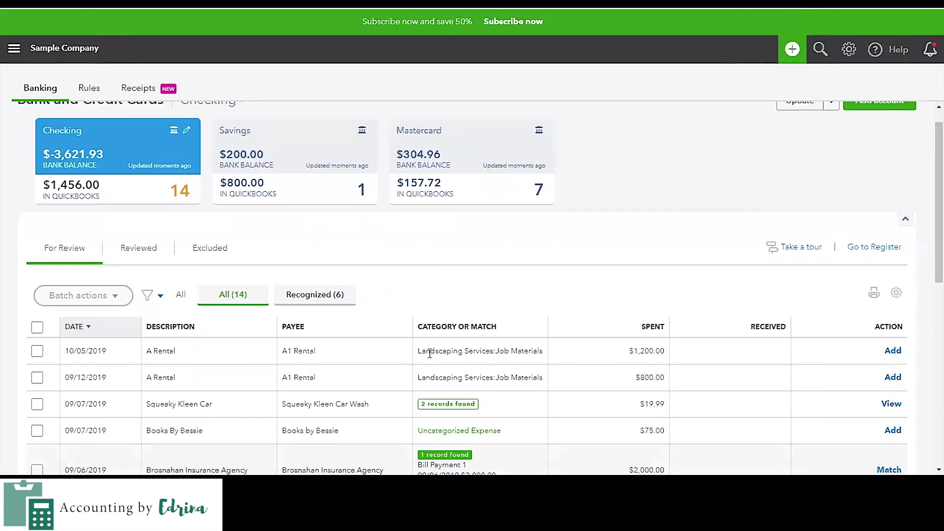
pyautogui.scroll(-3, 429, 353)
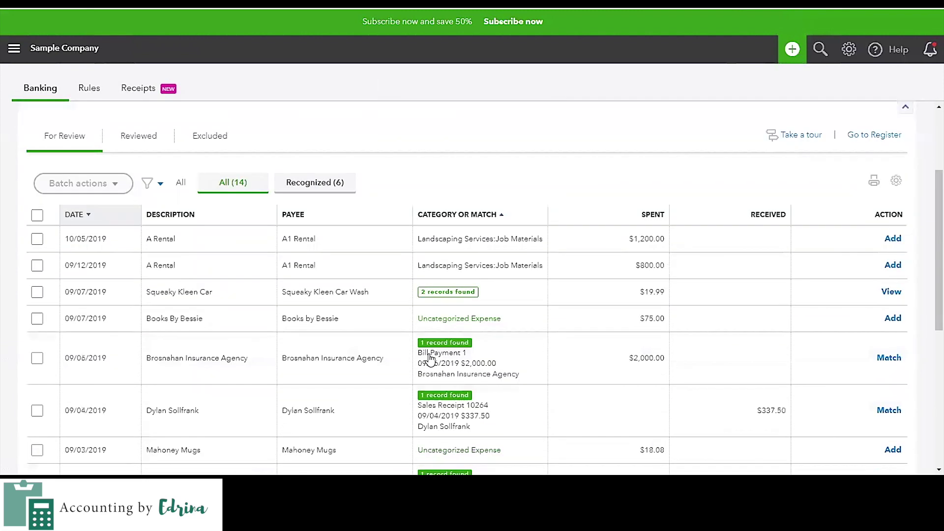
pyautogui.click(335, 299)
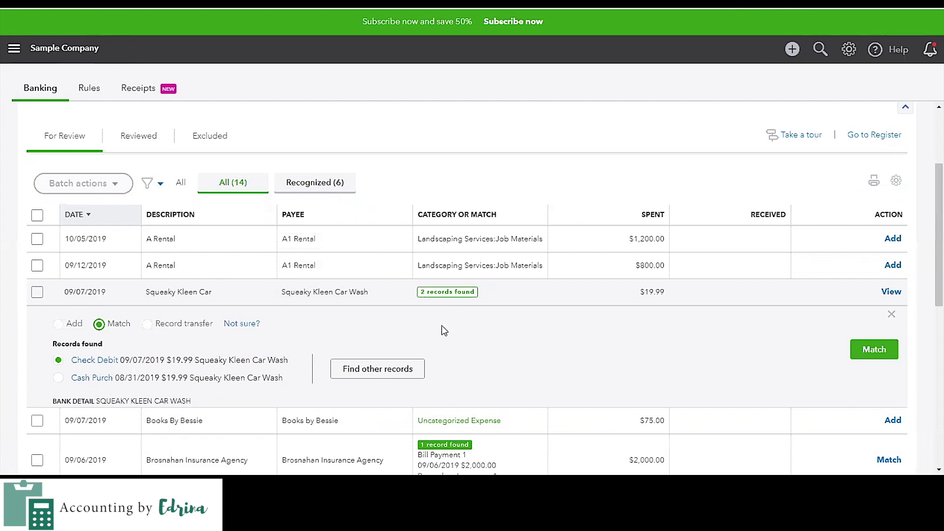
pyautogui.click(888, 351)
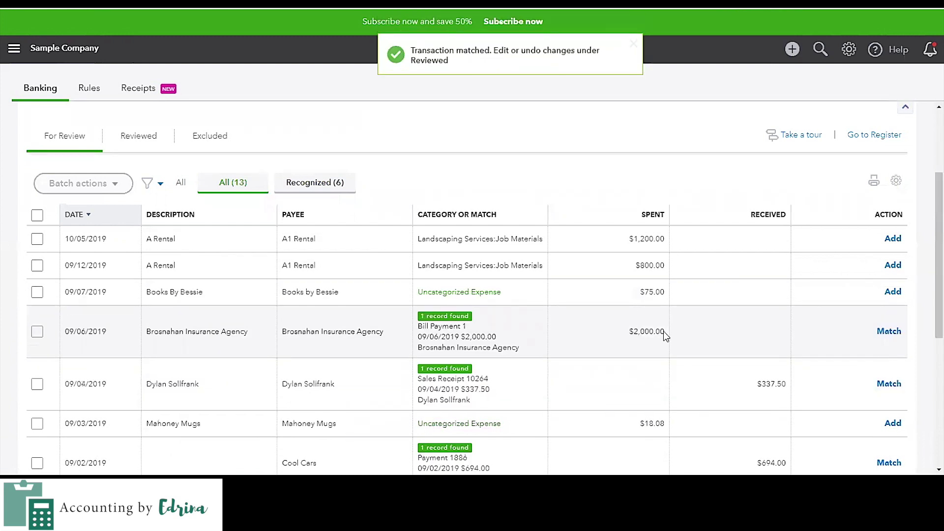
# Check the bank detail of the Brosnahan Insurance Agency transaction and match it to Bill Payment 1
pyautogui.click(466, 336)
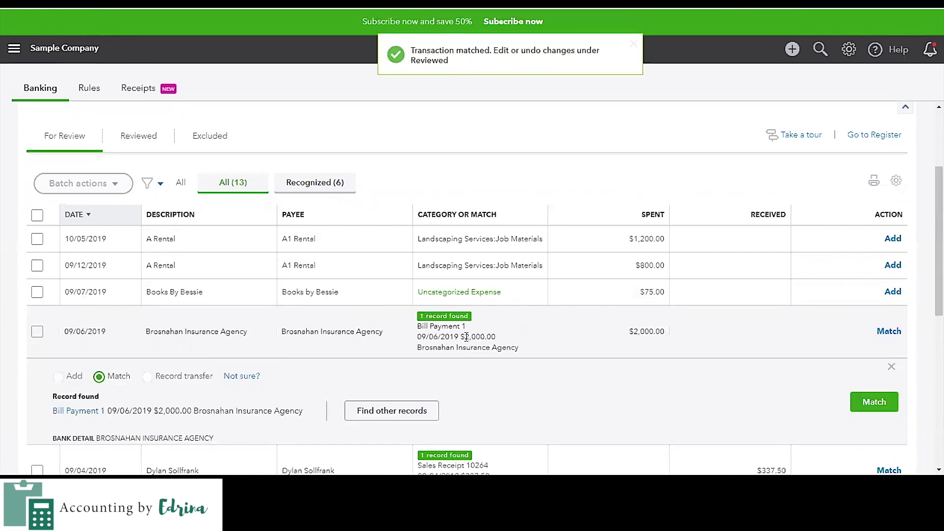
pyautogui.scroll(-3, 466, 336)
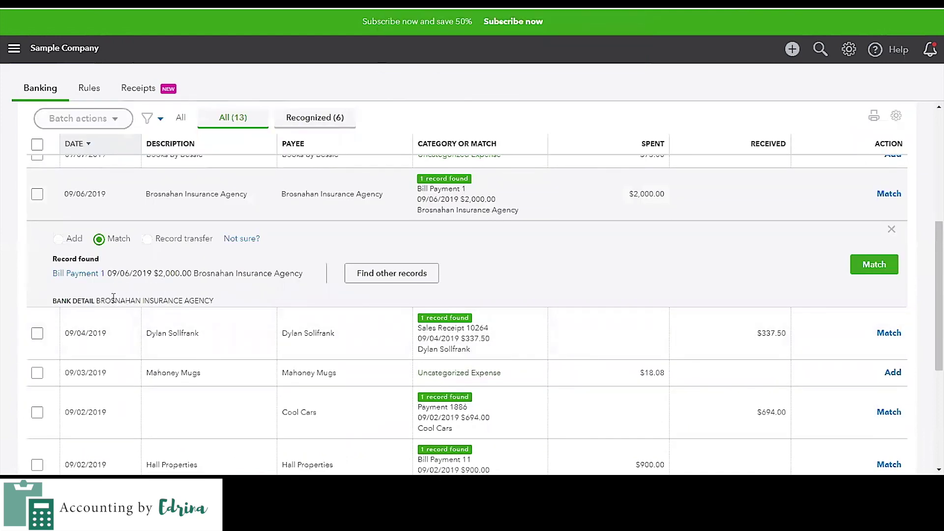
pyautogui.moveTo(100, 301); pyautogui.dragTo(197, 302)
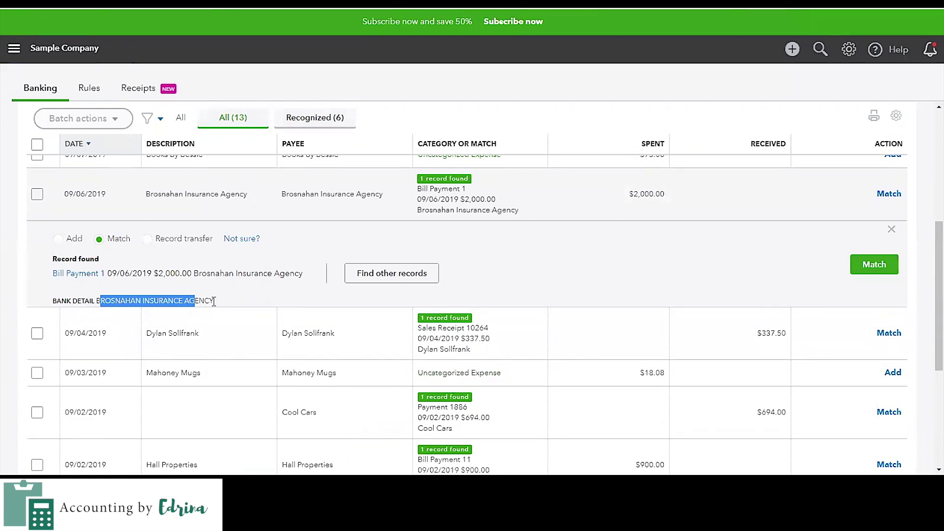
pyautogui.click(214, 301)
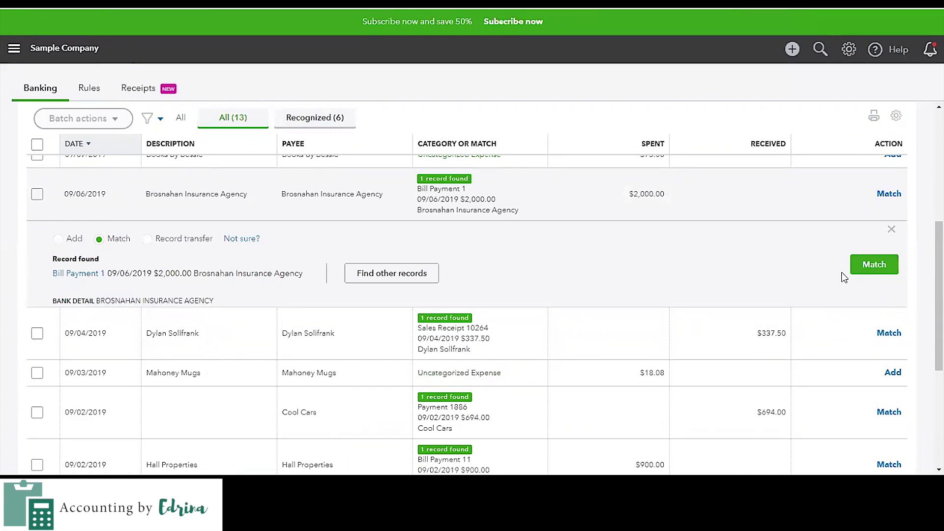
pyautogui.click(865, 266)
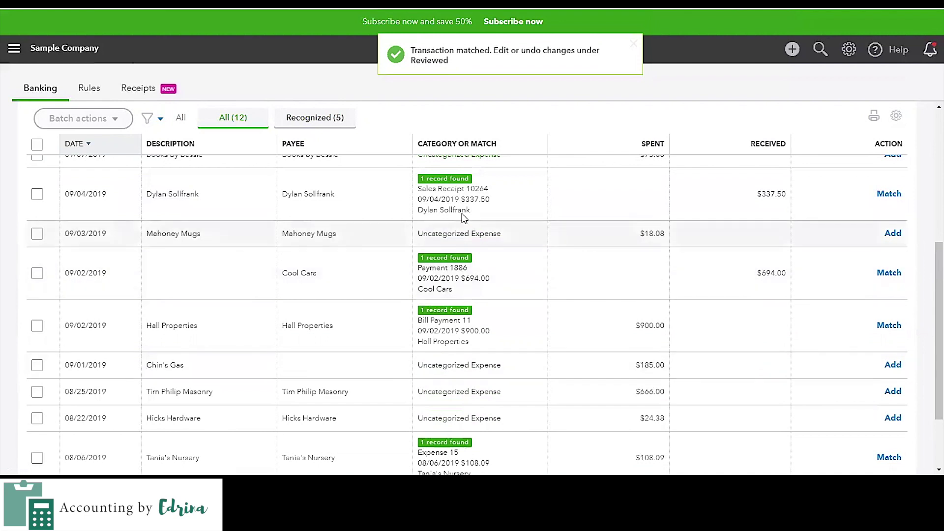
# Match the 09/04/2019 deposit of $337.50 to its sales receipt and the Cool Cars deposit to its payment record
pyautogui.click(463, 192)
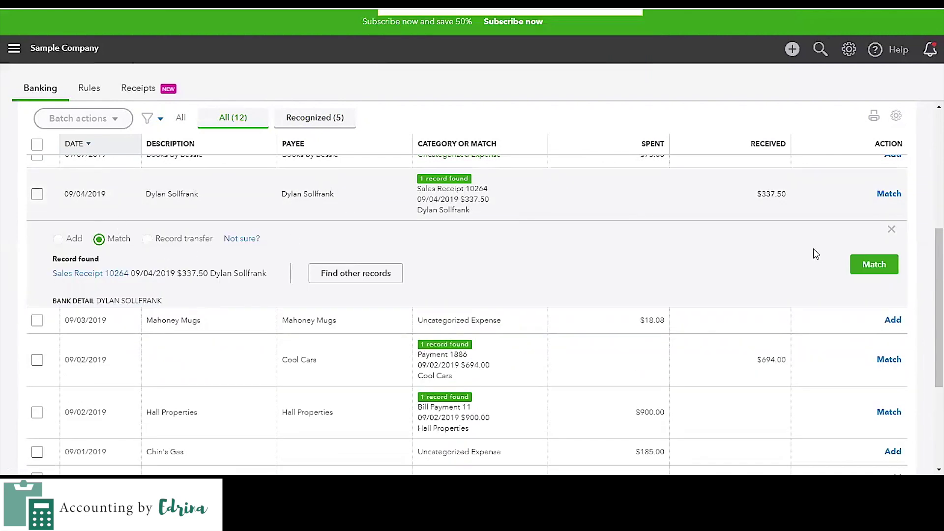
pyautogui.click(868, 263)
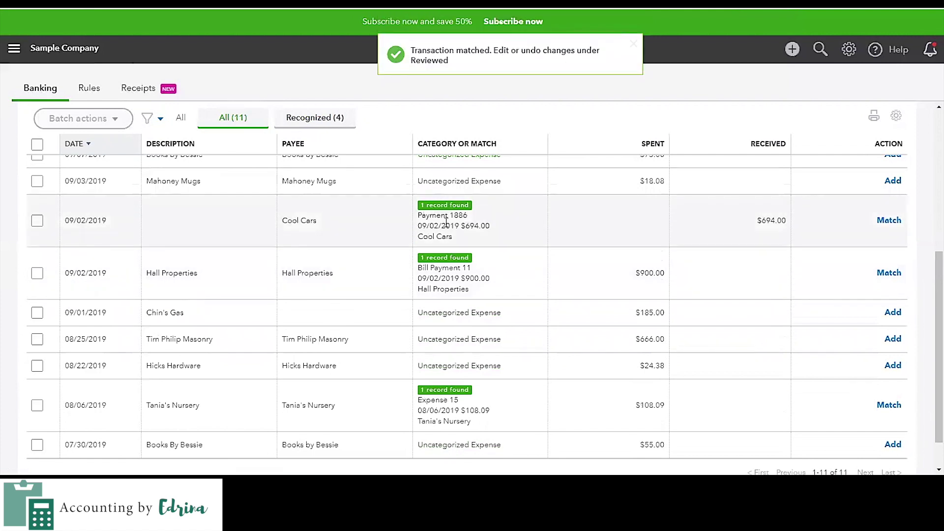
pyautogui.click(446, 222)
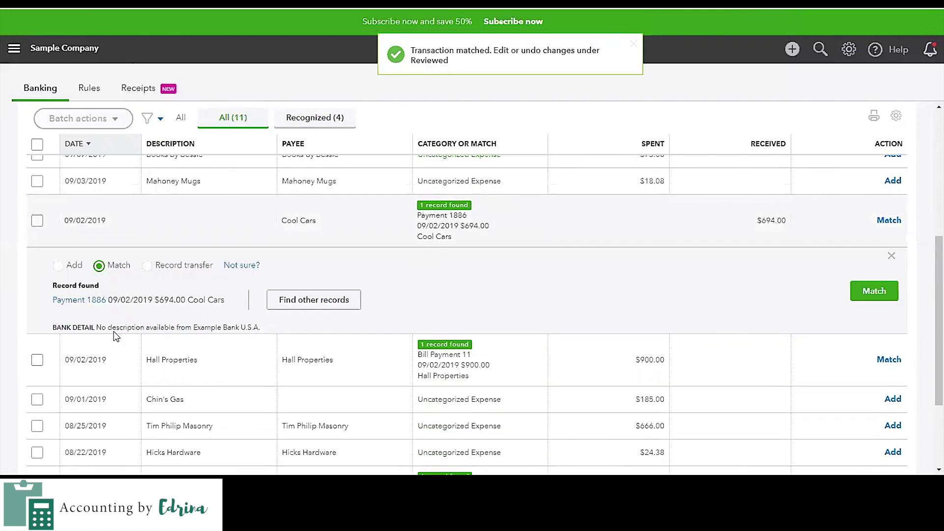
pyautogui.moveTo(97, 327); pyautogui.dragTo(261, 324)
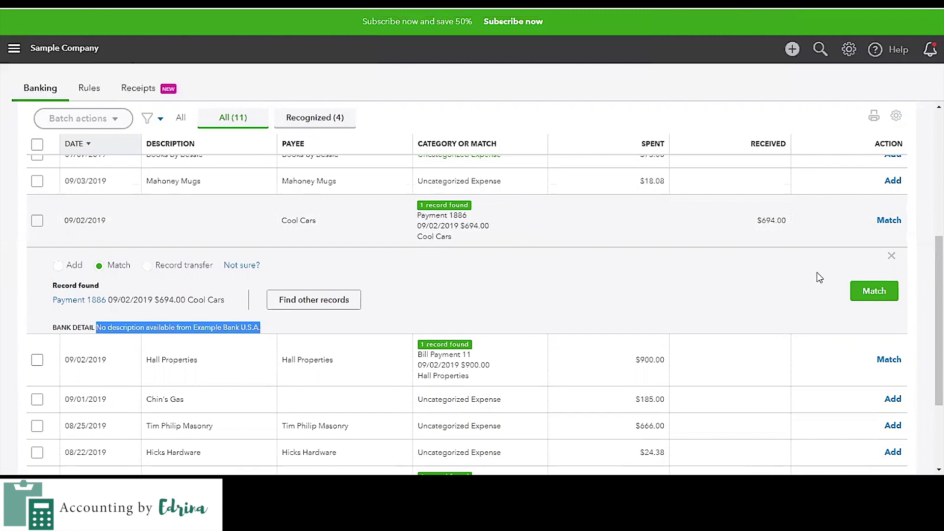
pyautogui.click(874, 290)
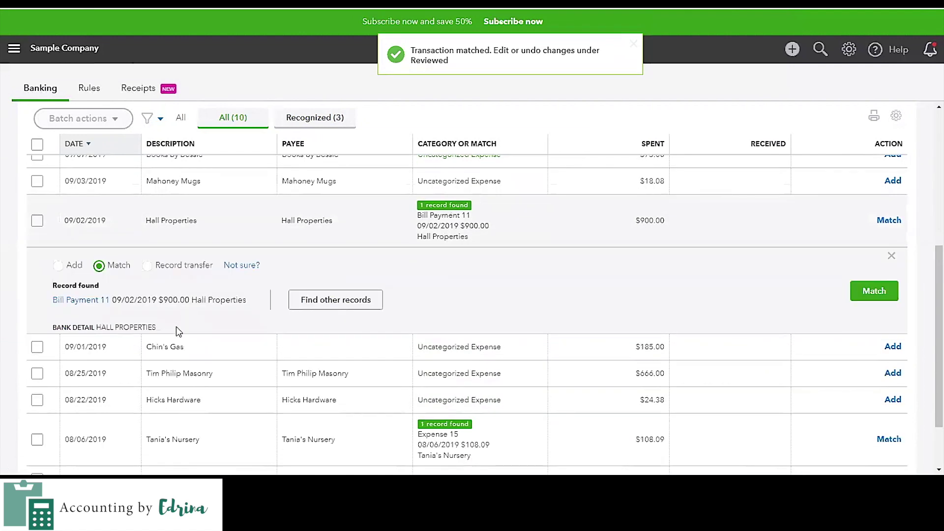
# Match the Hall Properties transaction to its bill payment and the Tania's Nursery transaction to its expense record
pyautogui.click(871, 292)
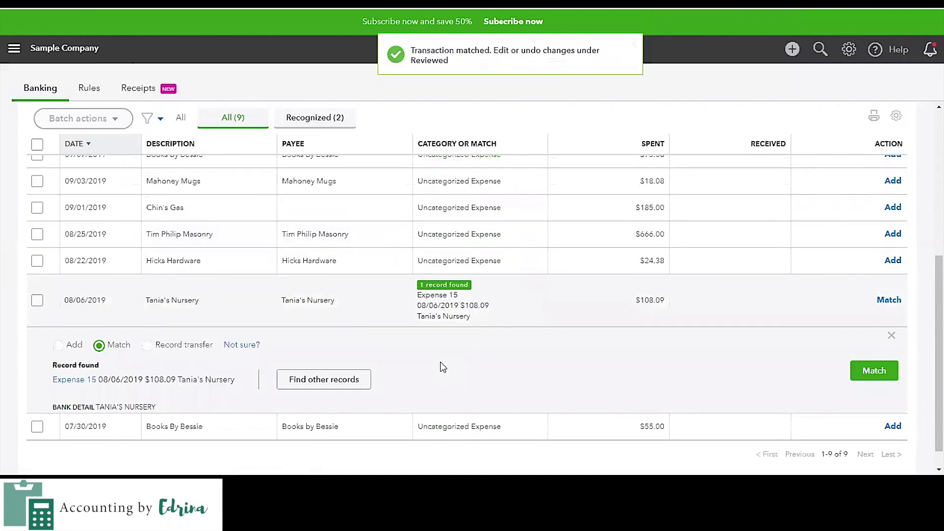
pyautogui.scroll(-1, 442, 366)
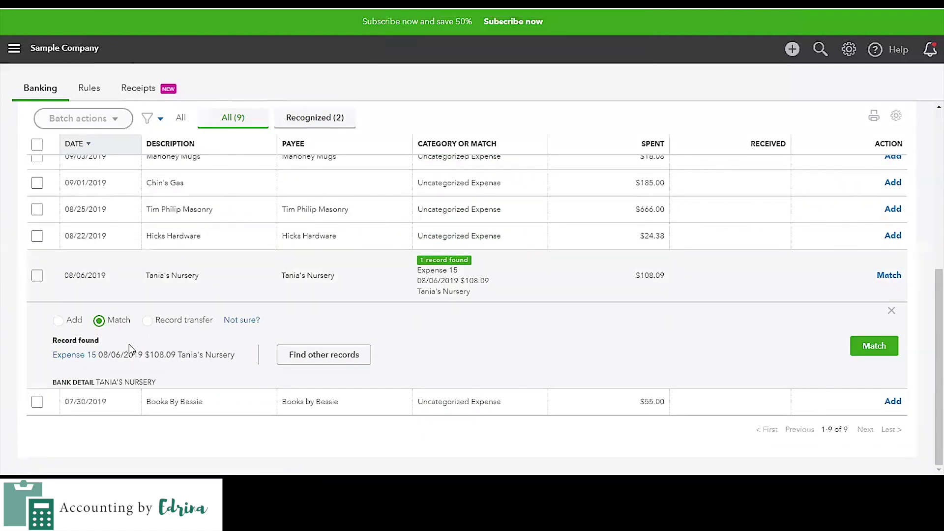
pyautogui.click(859, 351)
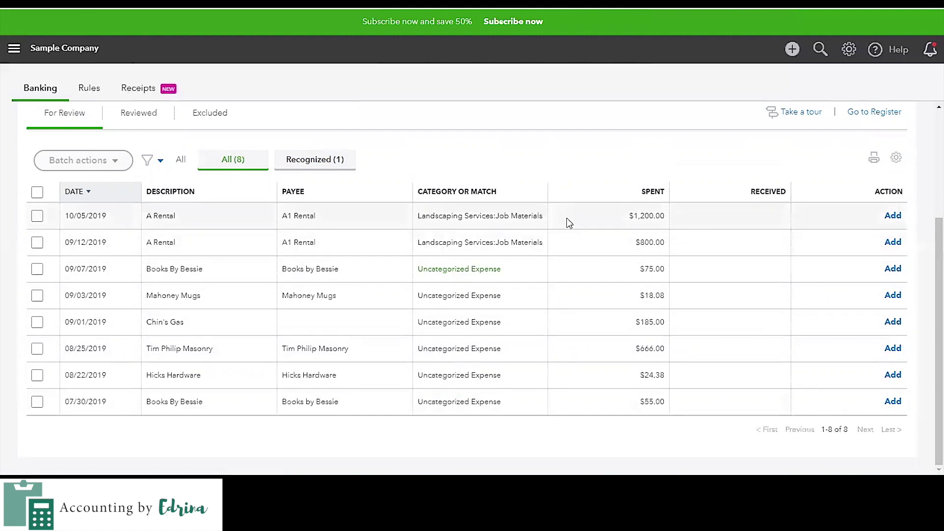
# Add the 10/05/2019 A Rental transaction under Landscaping Services:Job Materials
pyautogui.click(489, 221)
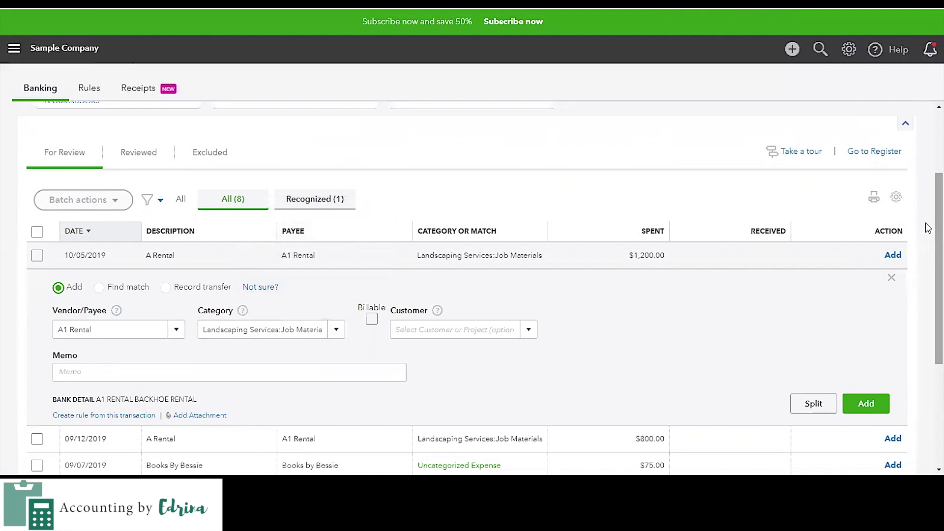
pyautogui.scroll(-2, 483, 239)
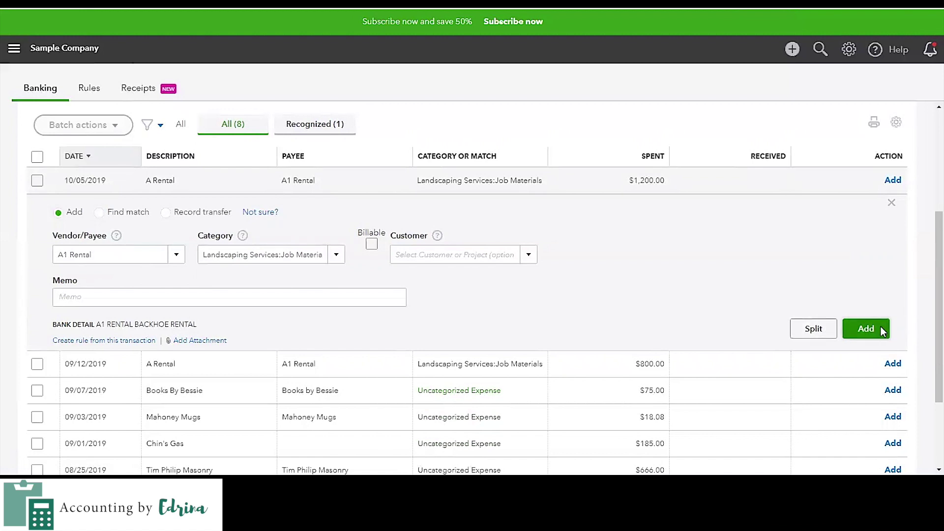
pyautogui.click(865, 328)
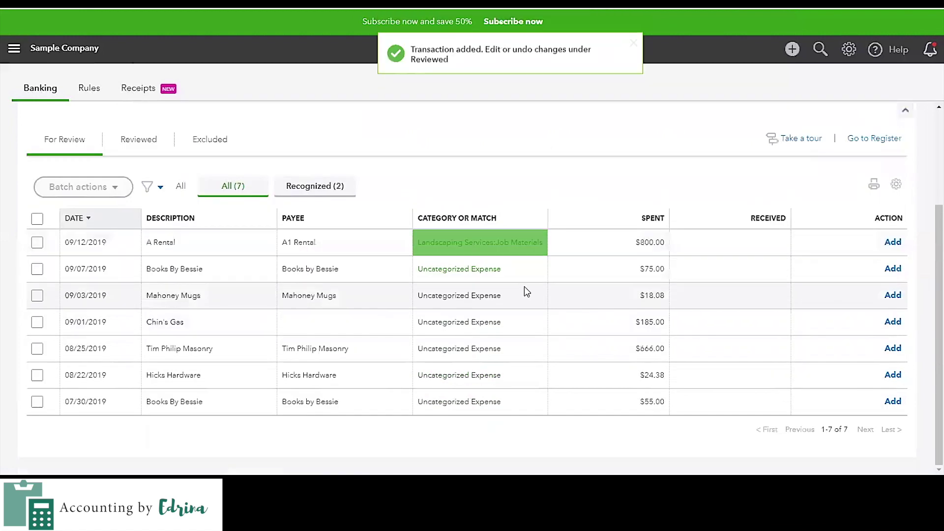
# Add the 09/12/2019 A Rental transaction under Landscaping Services:Job Materials and dismiss the suggested rule
pyautogui.click(447, 244)
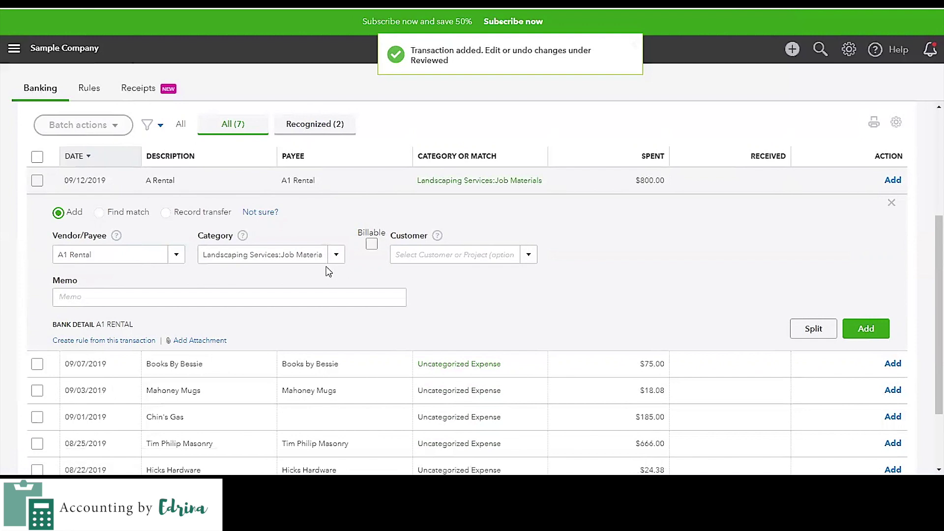
pyautogui.click(872, 327)
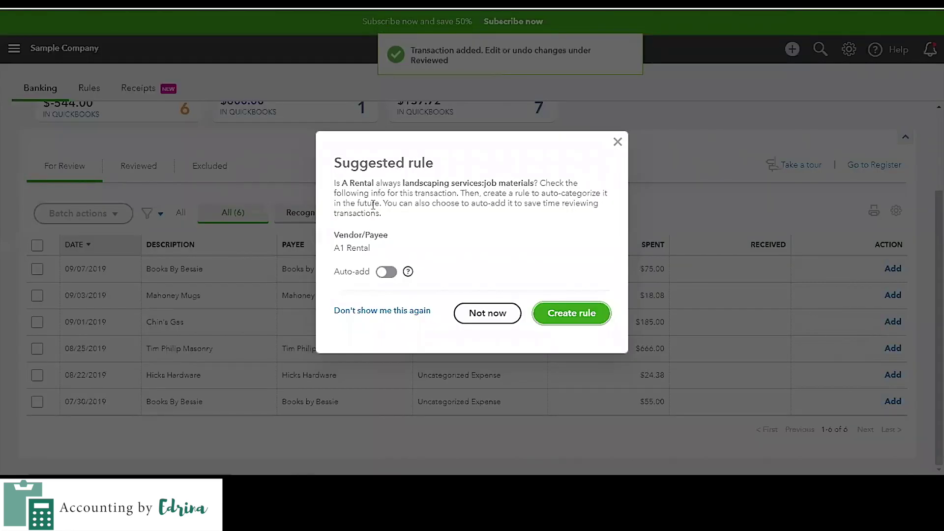
pyautogui.click(617, 141)
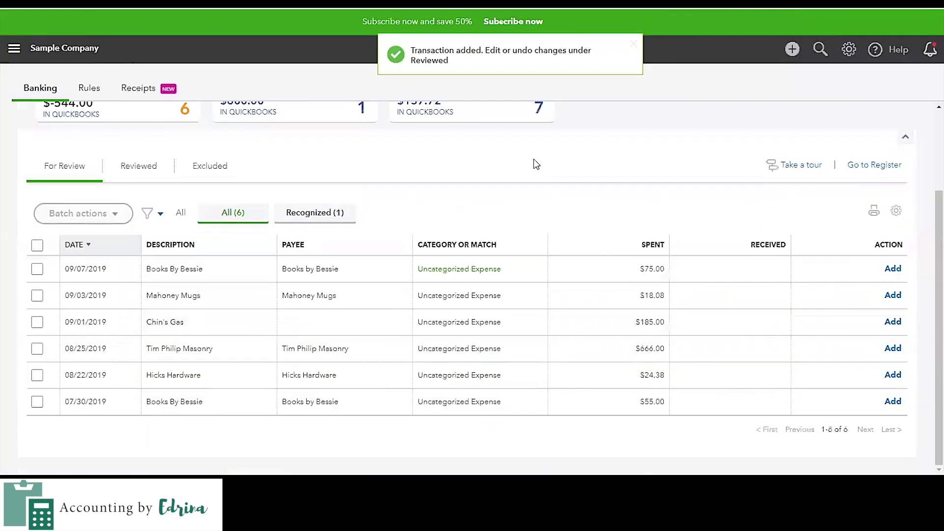
# Set the category of the 09/07/2019 Books By Bessie transaction to Office Expenses and add both Books By Bessie transactions
pyautogui.click(188, 269)
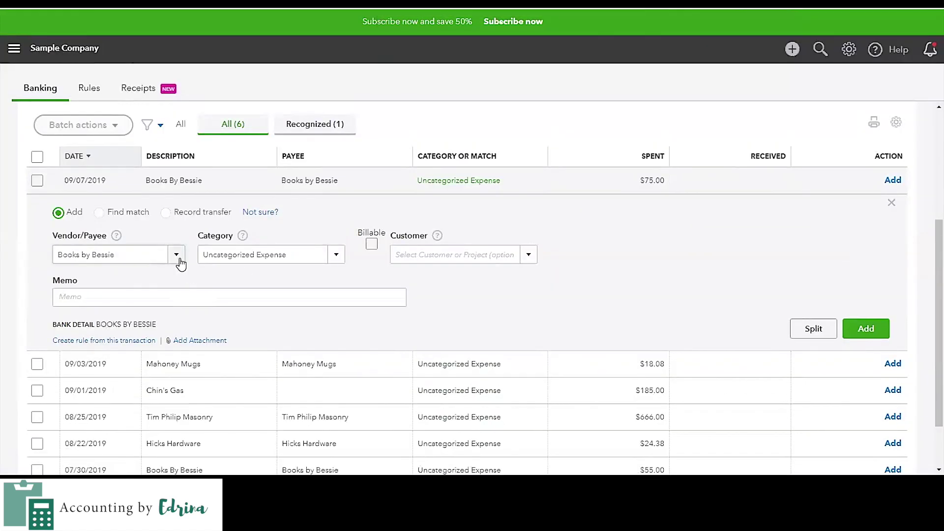
pyautogui.click(302, 257)
pyautogui.hotkey('ctrl', 'a')
pyautogui.write('o')
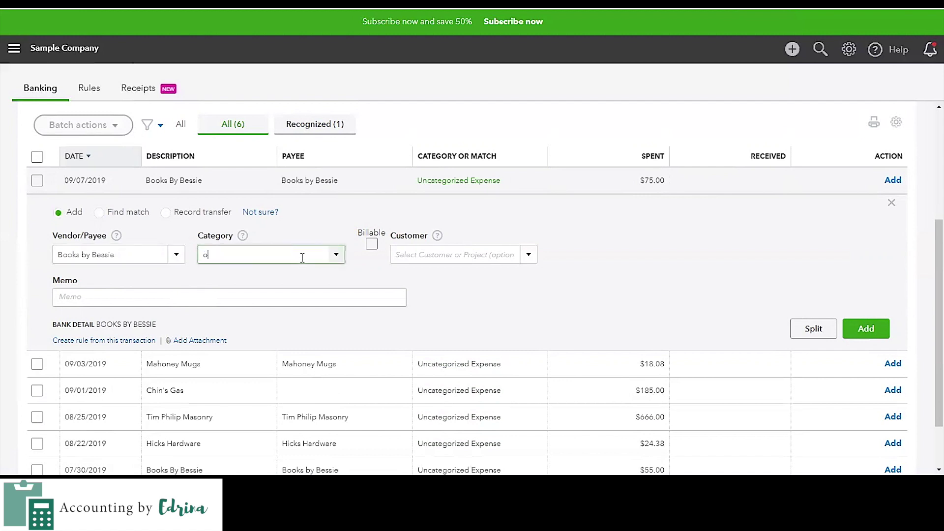
pyautogui.click(267, 291)
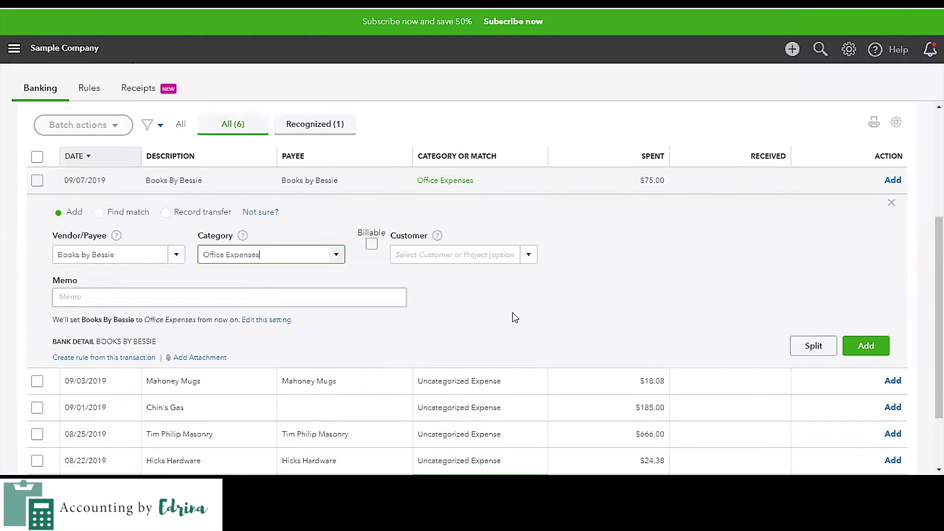
pyautogui.click(864, 345)
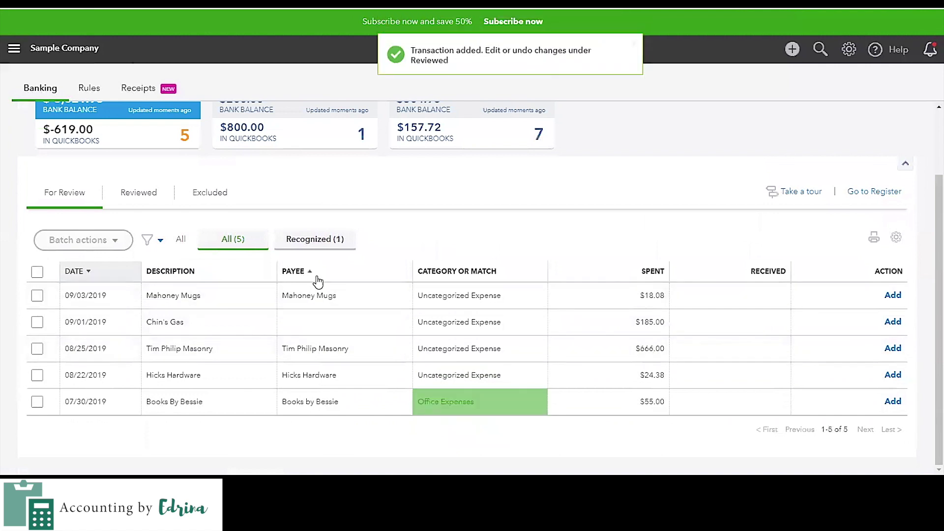
pyautogui.click(325, 401)
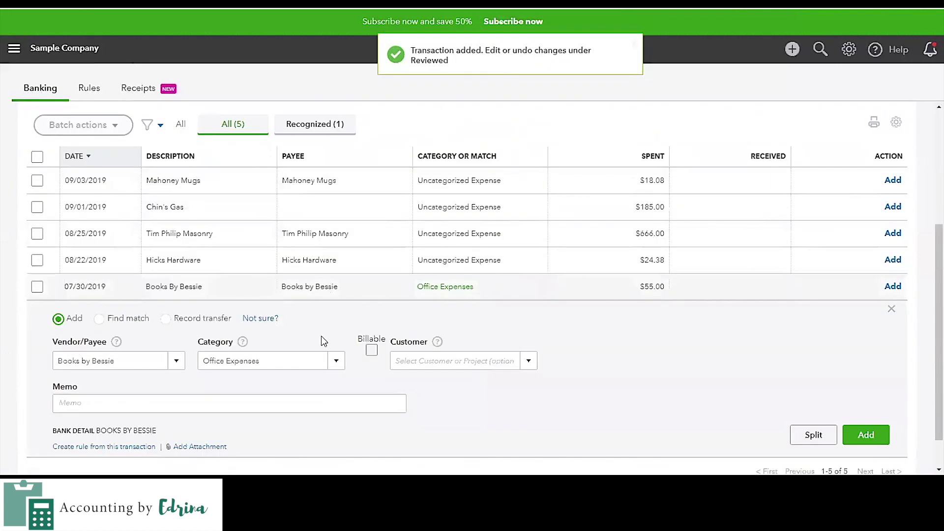
pyautogui.click(866, 435)
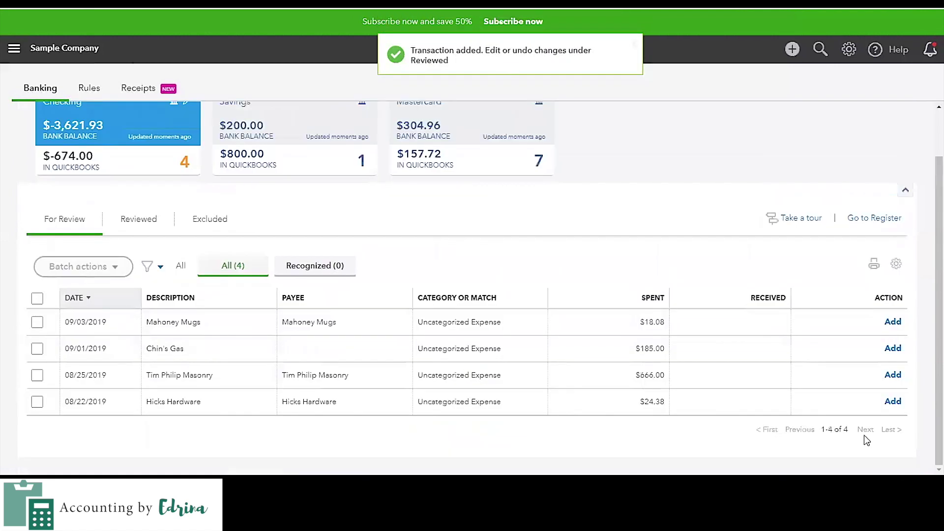
# Set the category of the 09/03/2019 Mahoney Mugs transaction to Office Expenses and add it
pyautogui.click(302, 322)
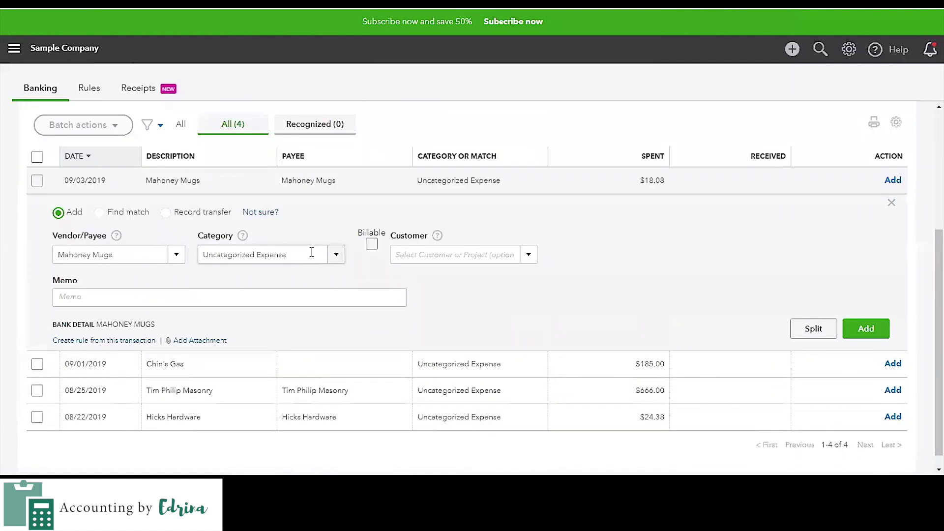
pyautogui.moveTo(312, 253); pyautogui.dragTo(199, 251)
pyautogui.write('Office Expenses')
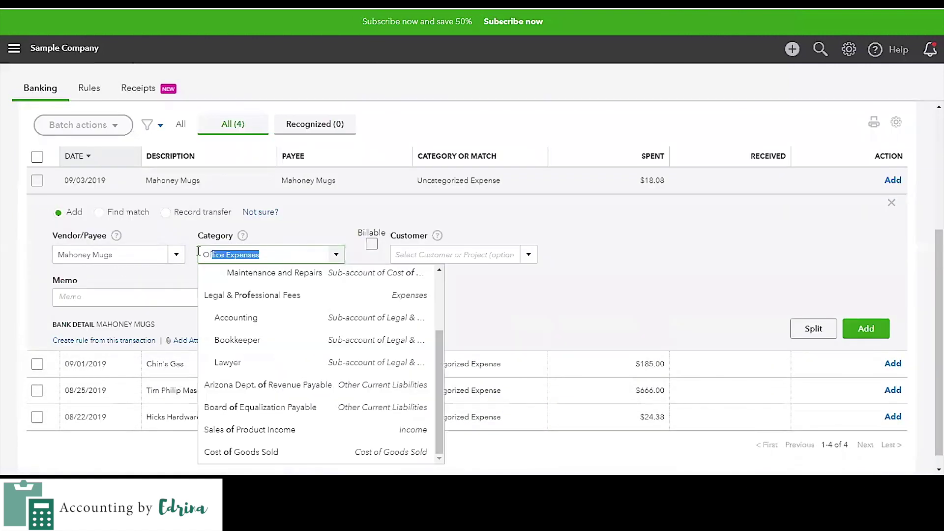
pyautogui.press('Tab')
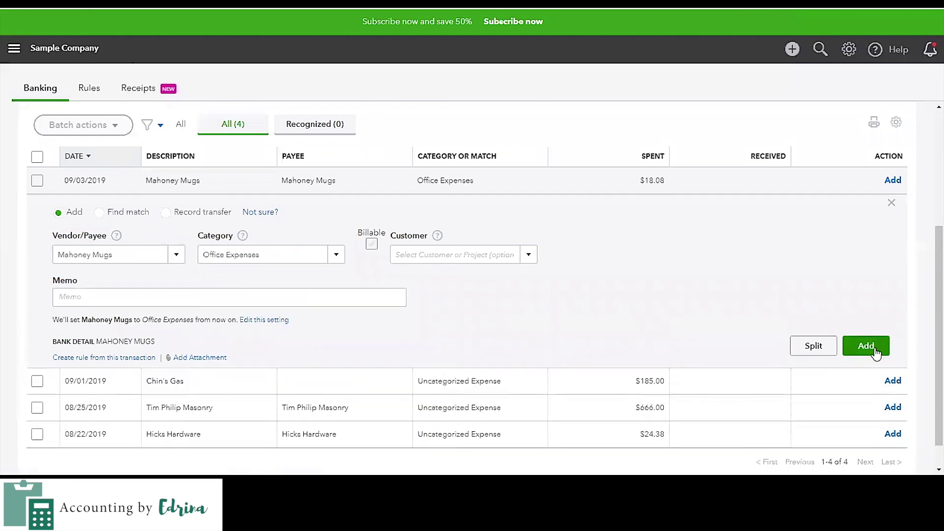
pyautogui.click(866, 345)
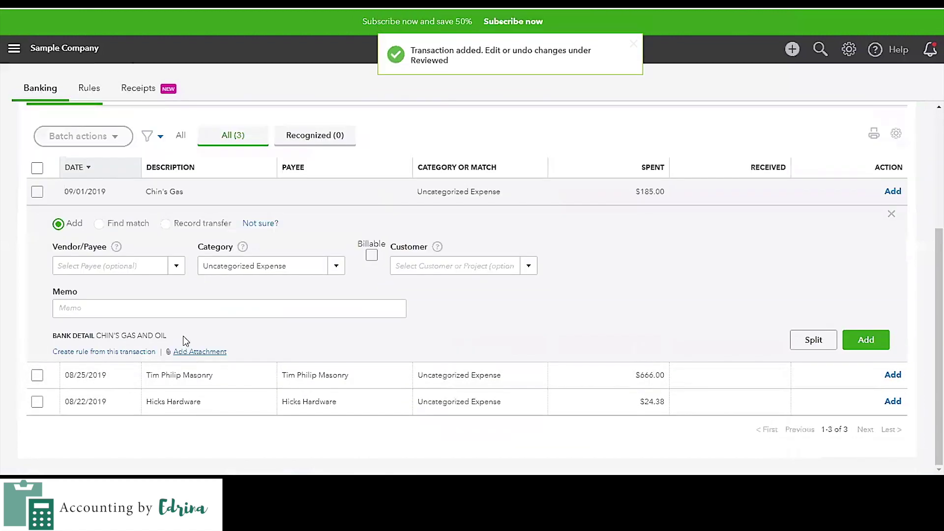
# Assign the Chin's Gas transaction to vendor Chin's Gas and Oil under Automobile:Fuel and add it
pyautogui.click(130, 268)
pyautogui.write('C')
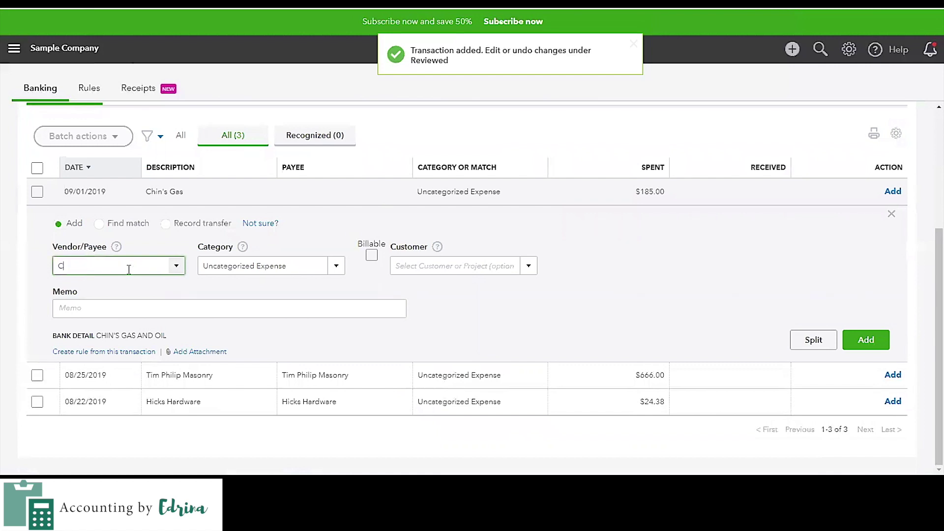
pyautogui.write("hin's Gas and Oil")
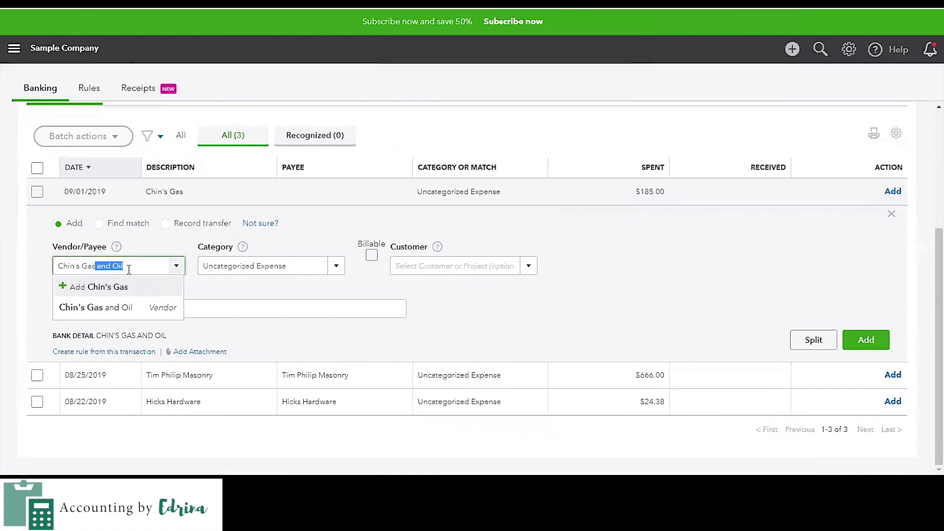
pyautogui.click(123, 306)
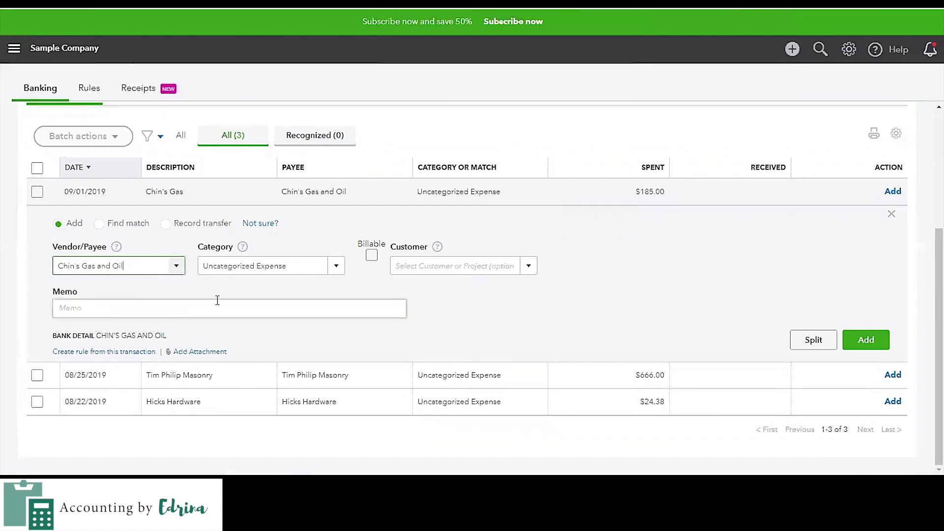
pyautogui.click(297, 266)
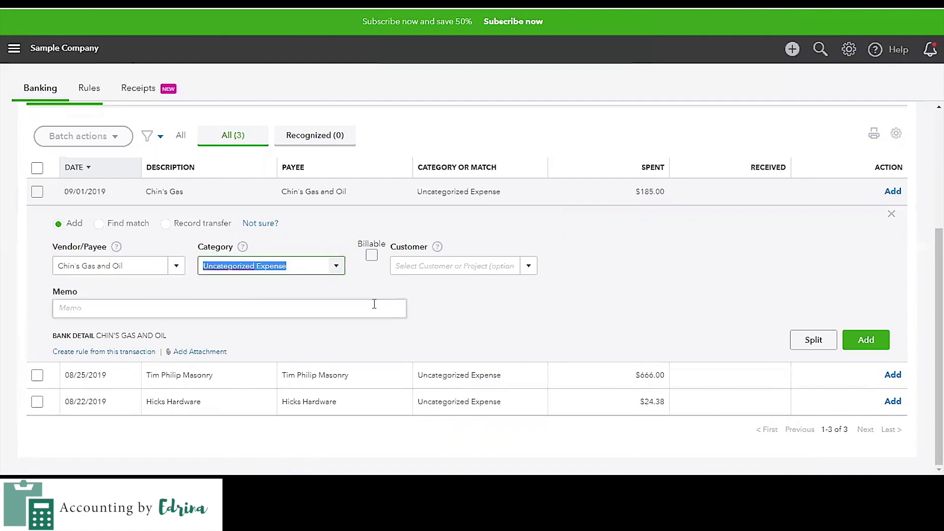
pyautogui.write('fuel')
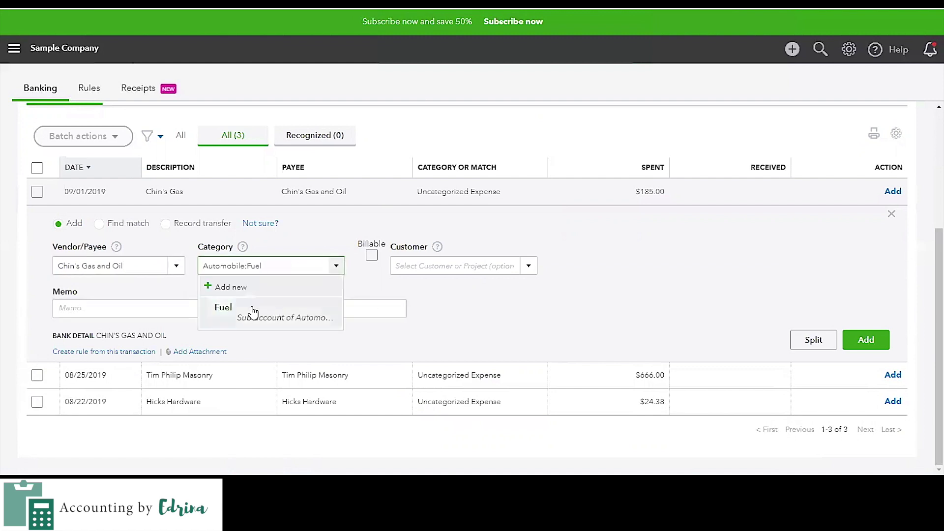
pyautogui.click(223, 308)
pyautogui.click(853, 351)
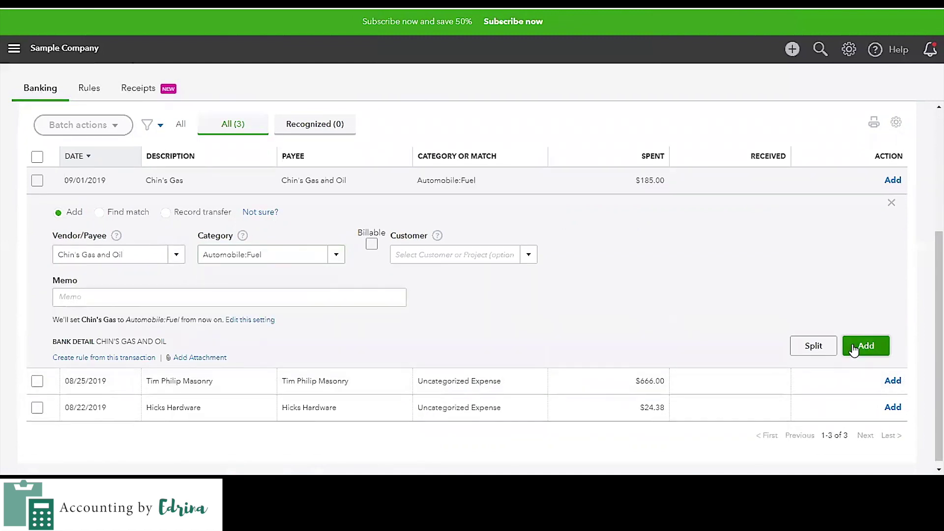
# Add the 08/25/2019 Tim Philip Masonry transaction under Uncategorized Expense
pyautogui.click(190, 378)
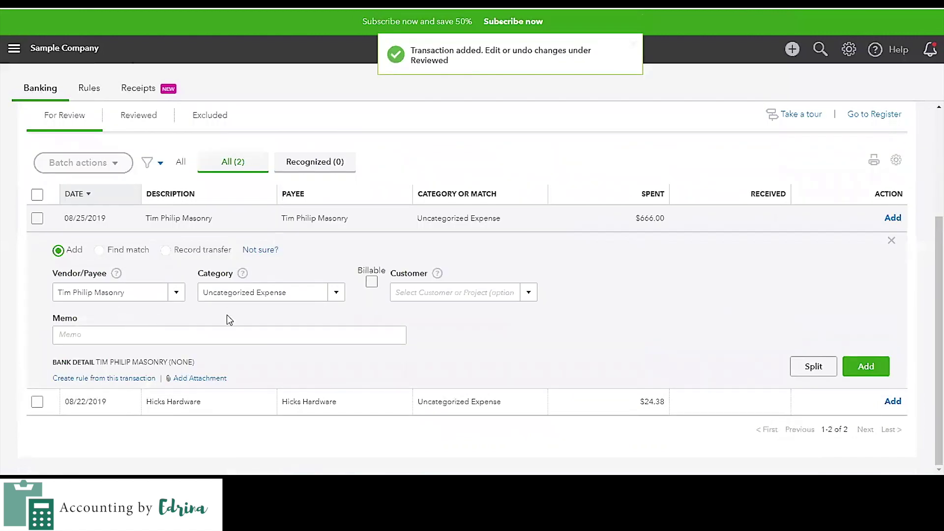
pyautogui.click(296, 297)
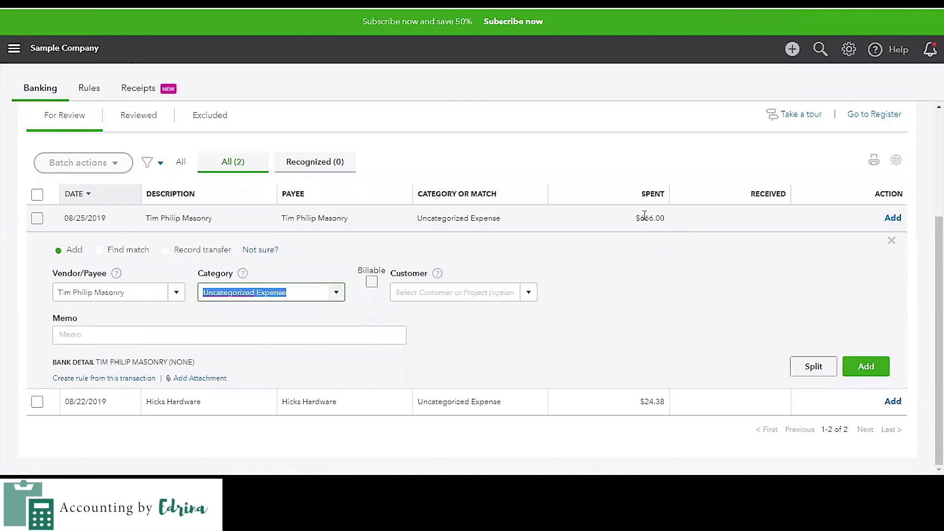
pyautogui.click(277, 321)
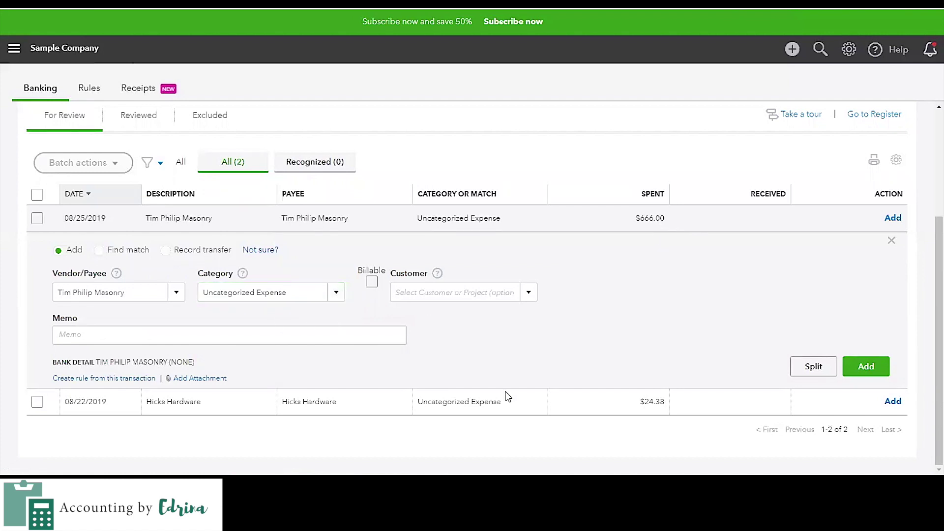
pyautogui.click(875, 368)
# Set the category of the Hicks Hardware transaction to Landscaping Services:Job Materials and add it
pyautogui.click(186, 379)
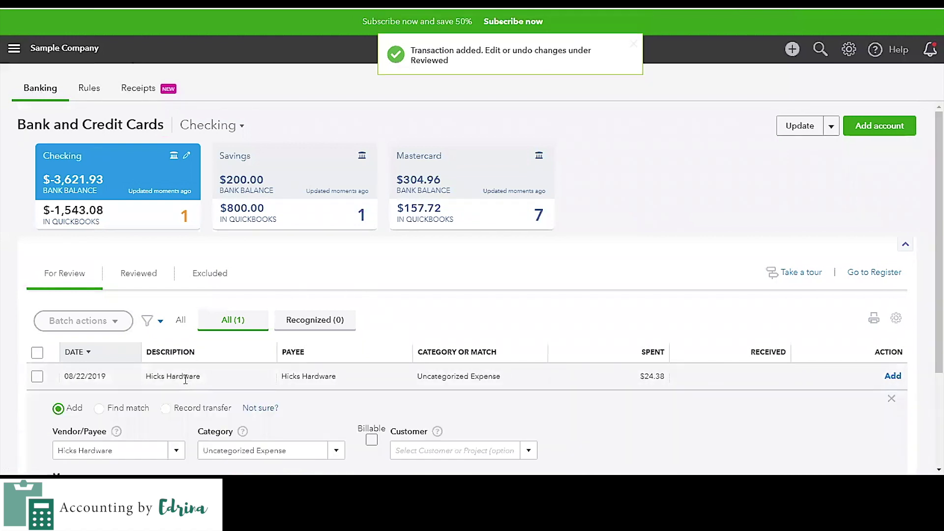
pyautogui.scroll(-3, 297, 363)
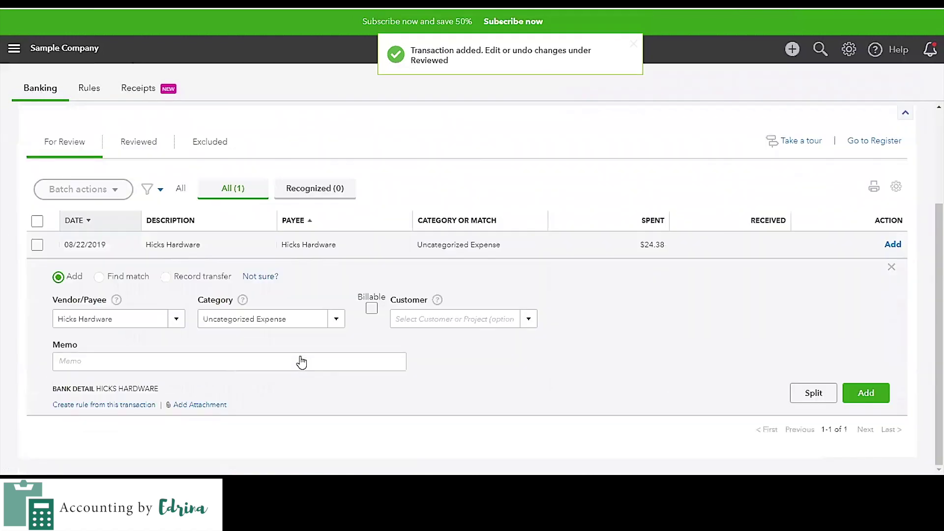
pyautogui.click(295, 319)
pyautogui.write('Job Expenses')
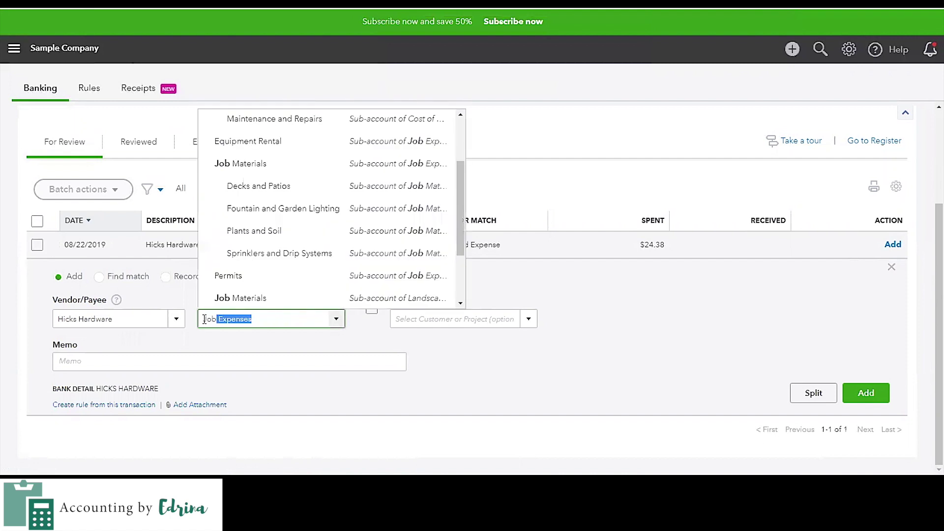
pyautogui.click(281, 301)
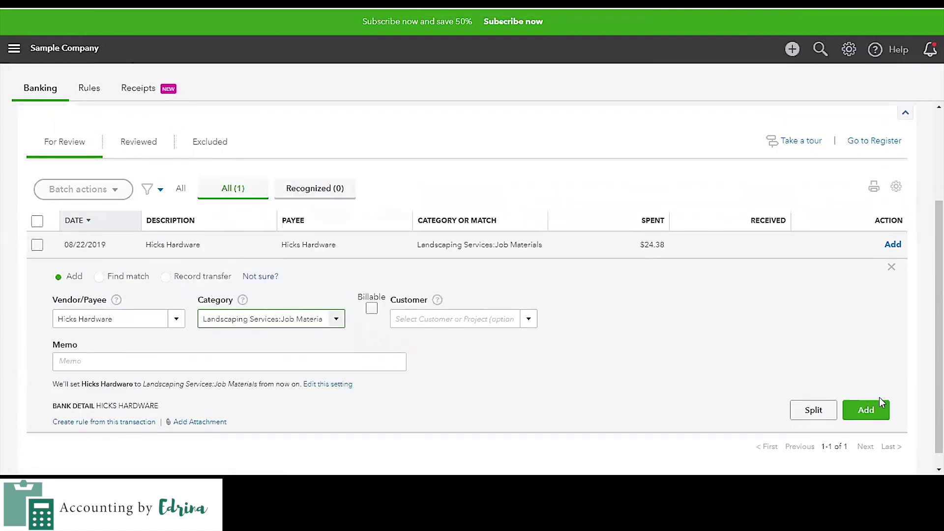
pyautogui.click(867, 410)
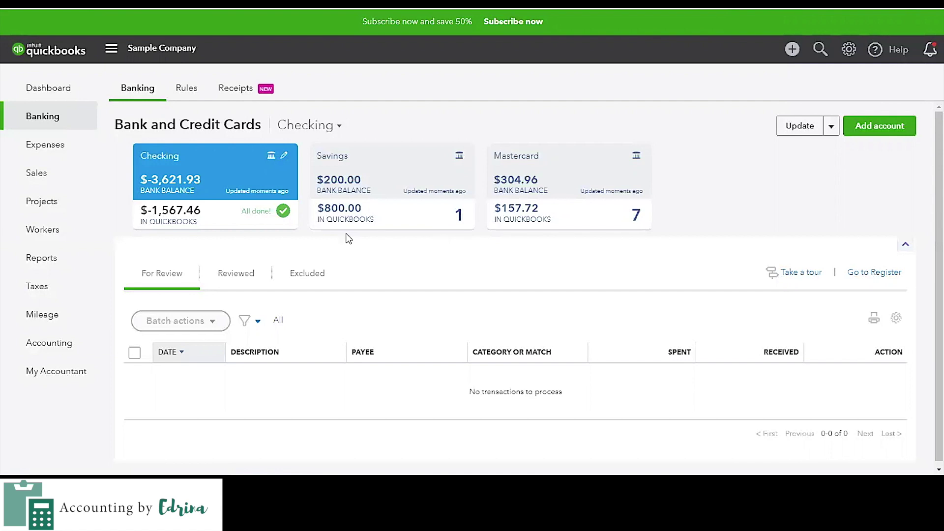
# Match the Savings account's 09/09/2019 transaction to its $200.00 deposit record
pyautogui.click(357, 215)
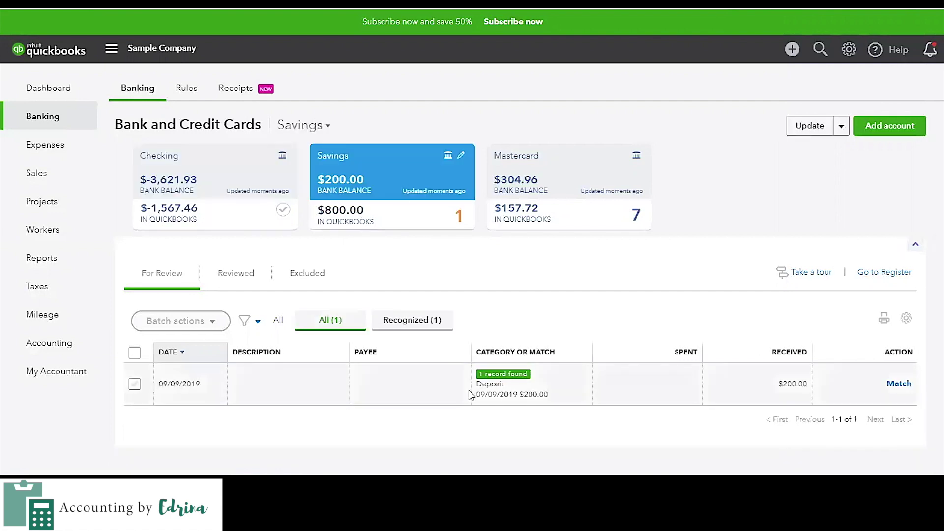
pyautogui.click(504, 390)
pyautogui.scroll(-3, 370, 400)
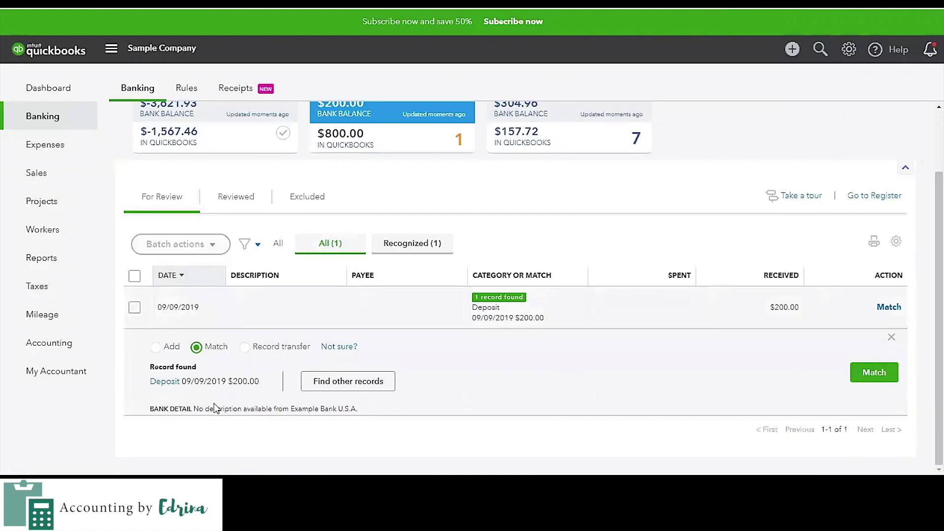
pyautogui.click(882, 380)
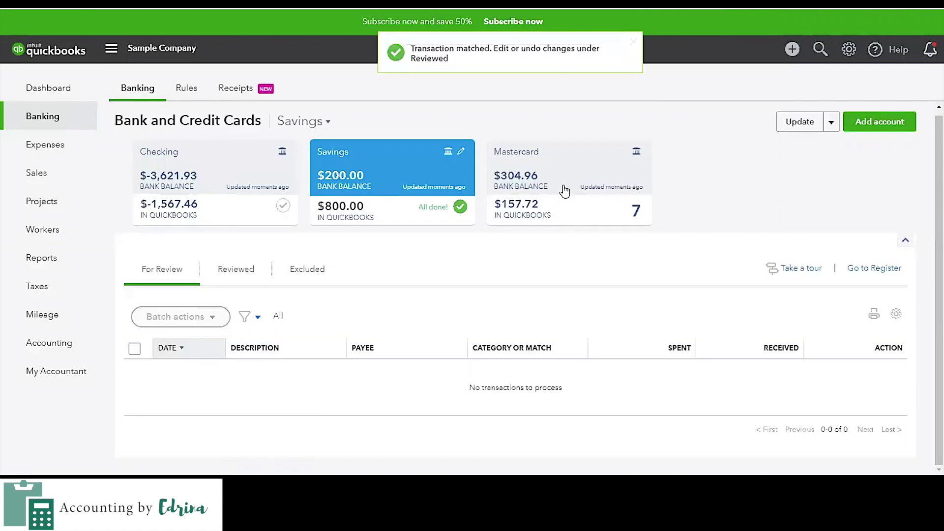
# Look over the Mastercard account's transactions awaiting review and return to the Checking account
pyautogui.click(569, 187)
pyautogui.scroll(-4, 625, 369)
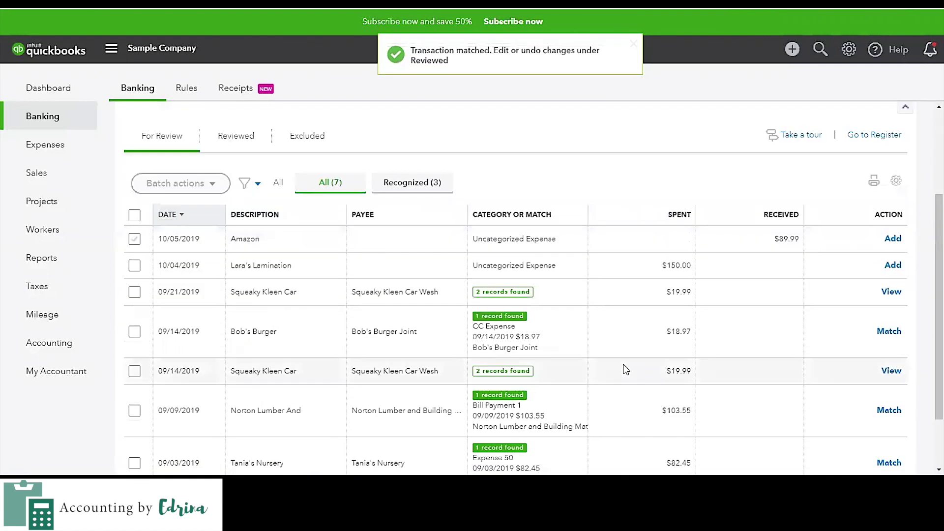
pyautogui.scroll(4, 625, 370)
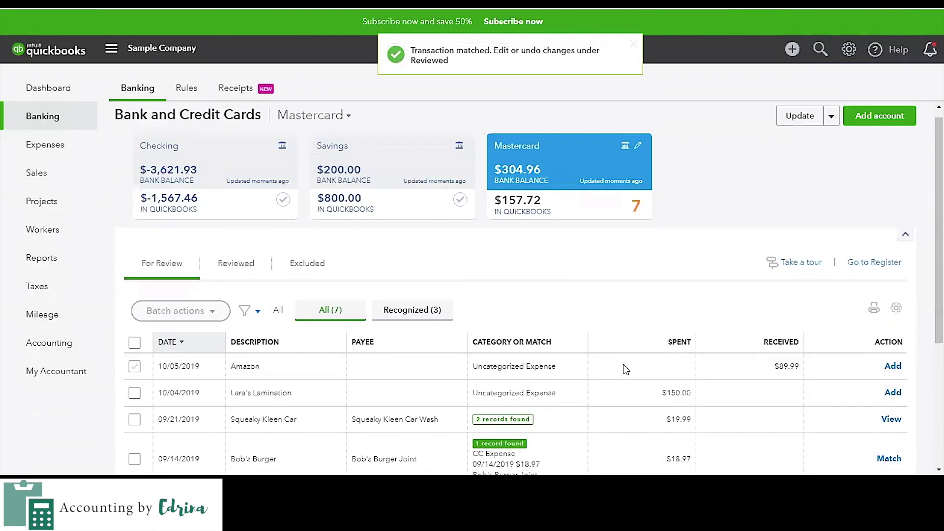
pyautogui.click(239, 177)
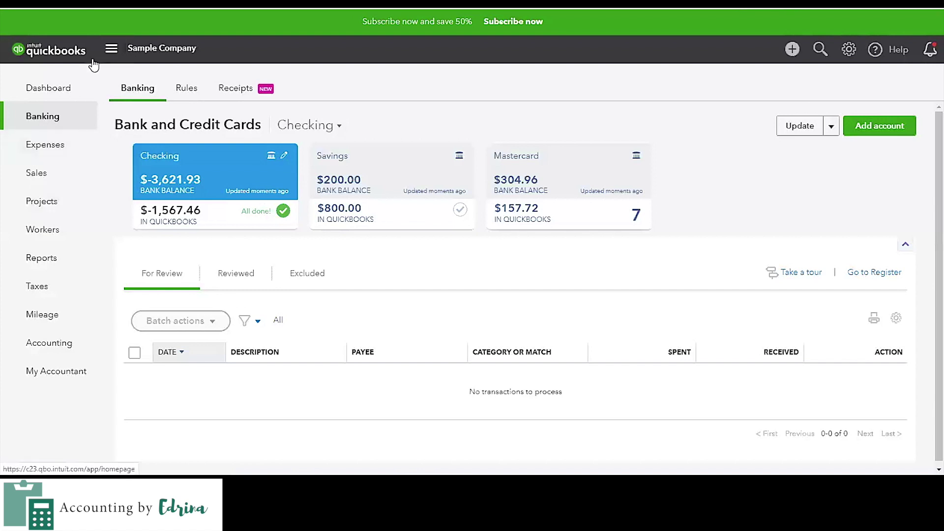
# Hide and restore the navigation menu and the account balance cards on the Banking page
pyautogui.click(111, 47)
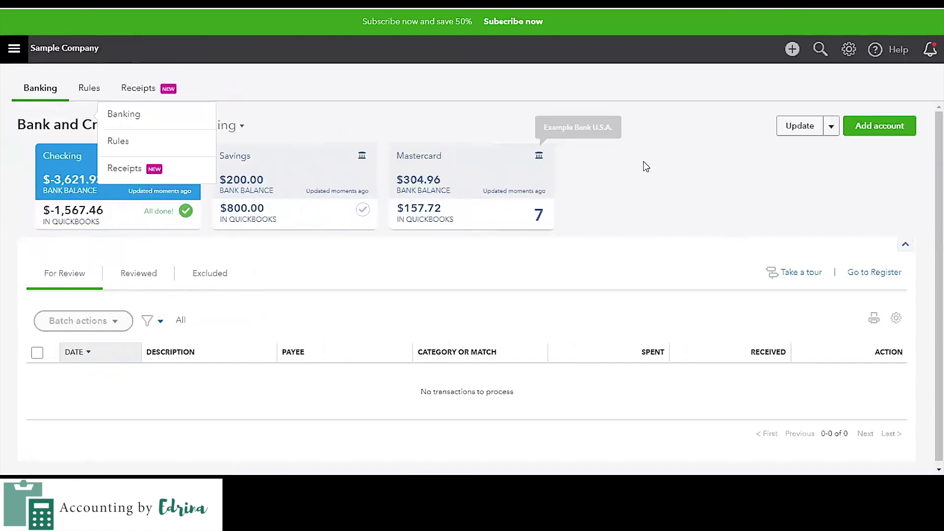
pyautogui.click(909, 248)
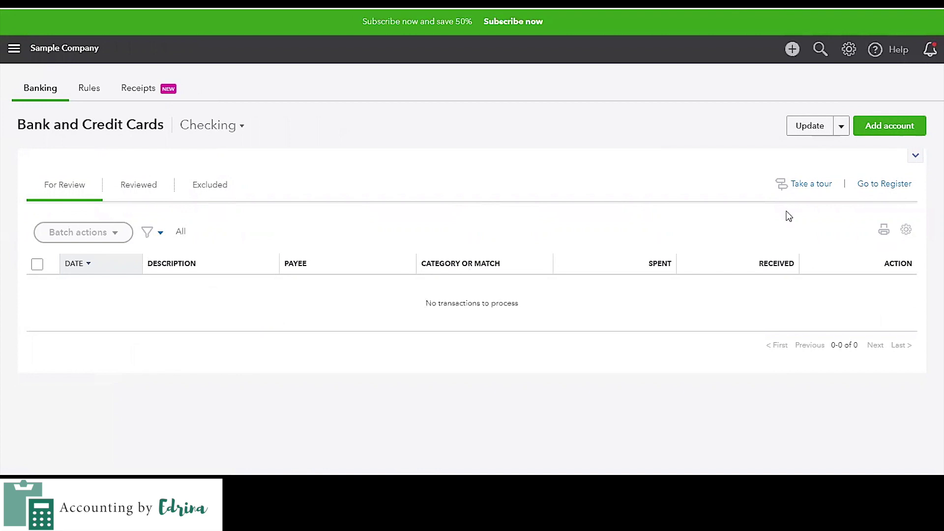
pyautogui.click(915, 158)
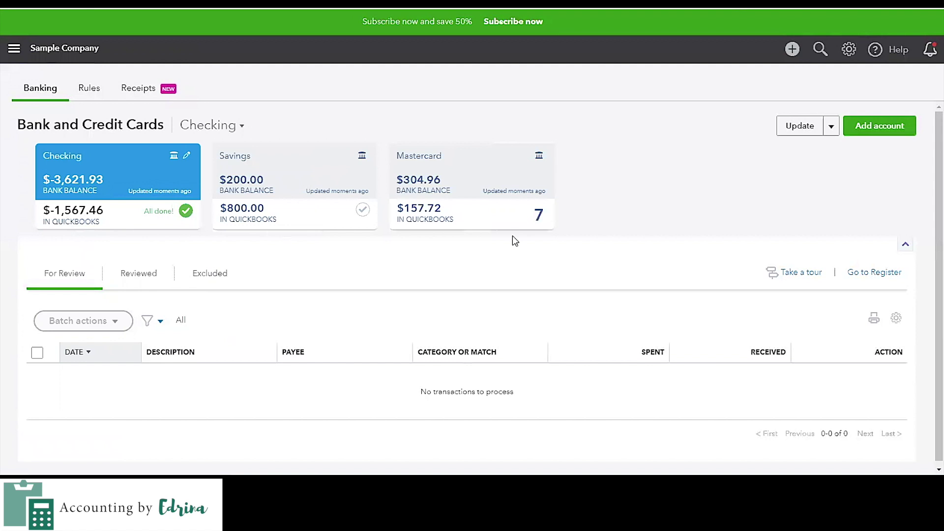
pyautogui.click(906, 246)
pyautogui.click(916, 156)
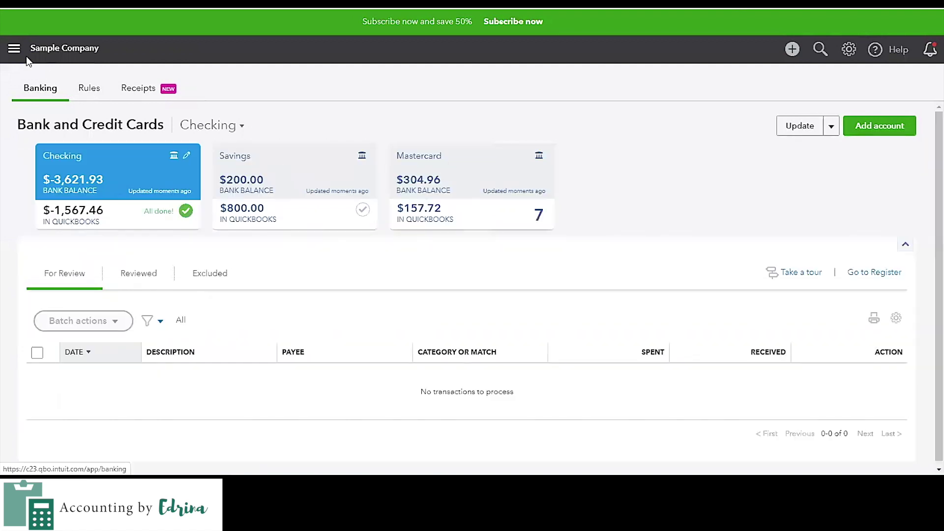
pyautogui.click(14, 48)
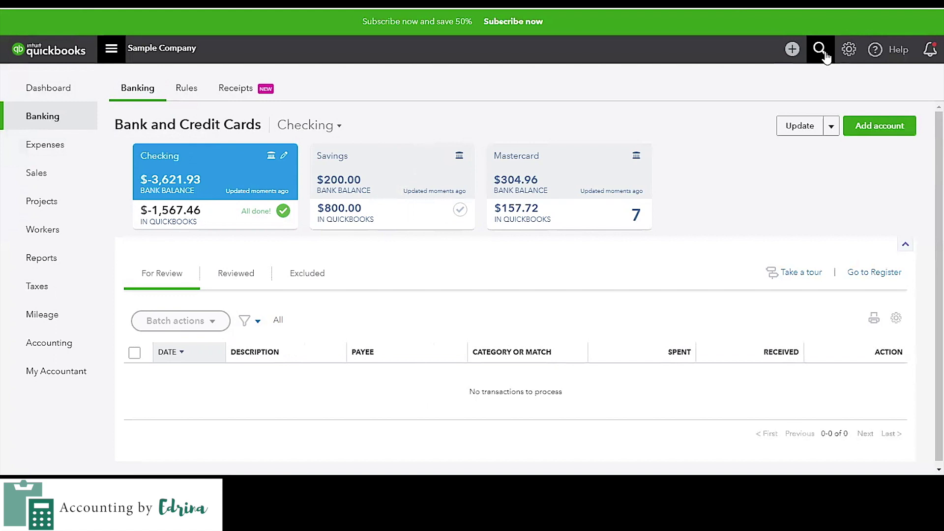
# Open the Reconcile page from the company's tools
pyautogui.click(792, 50)
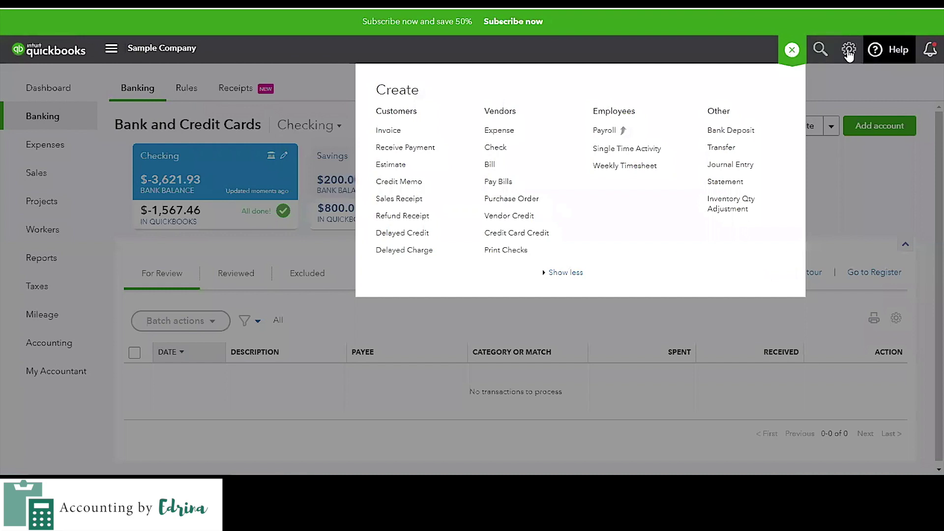
pyautogui.click(848, 51)
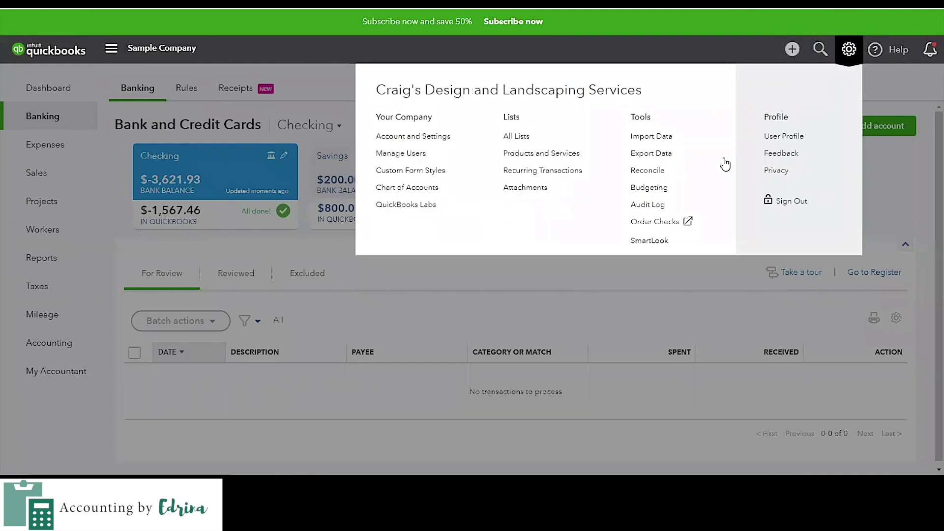
pyautogui.click(657, 174)
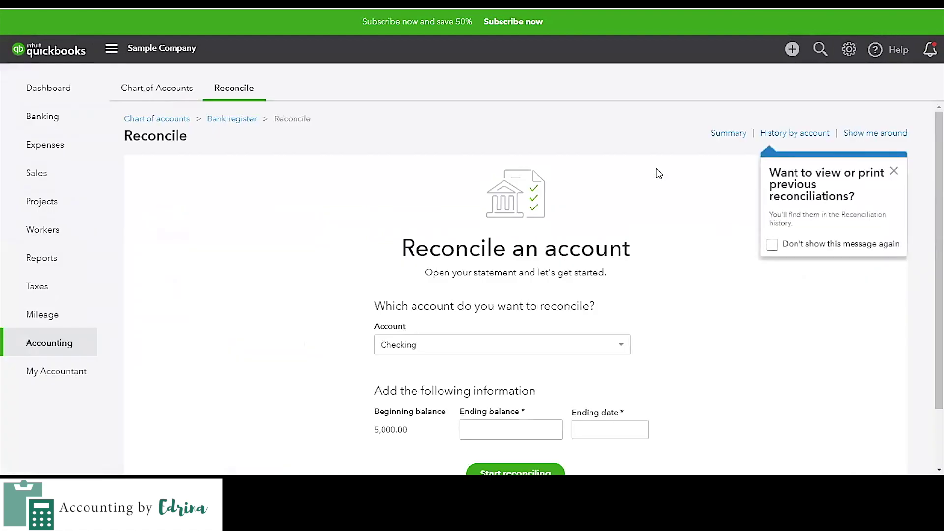
# Dismiss the previous reconciliations tip with Don't show this message again and collapse the navigation menu
pyautogui.click(772, 245)
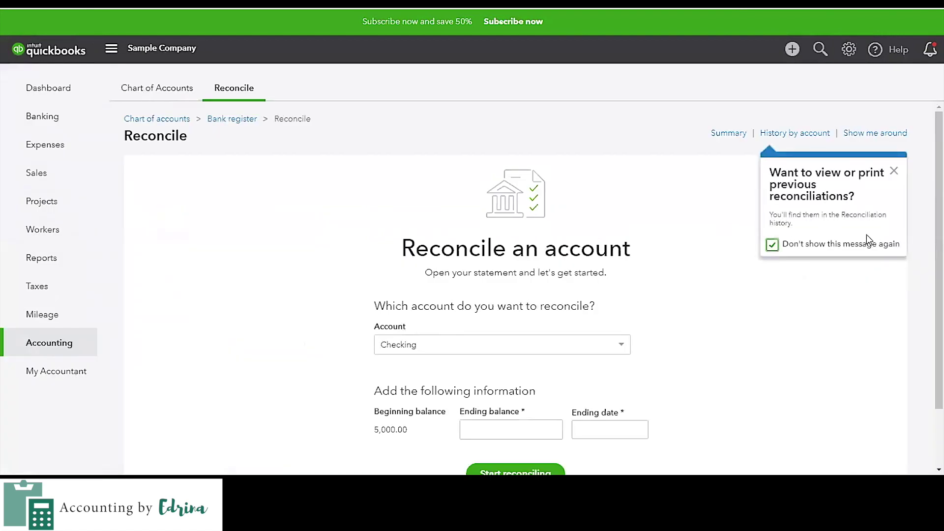
pyautogui.click(897, 174)
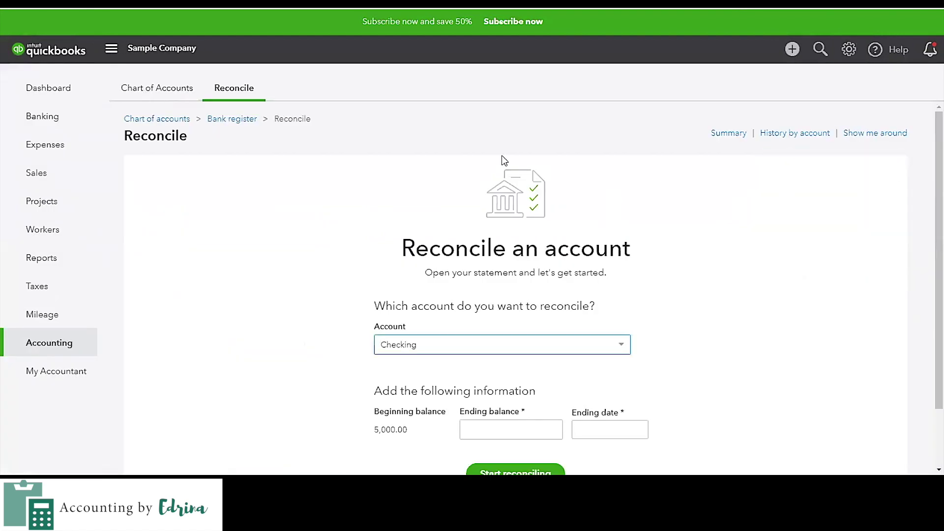
pyautogui.click(111, 48)
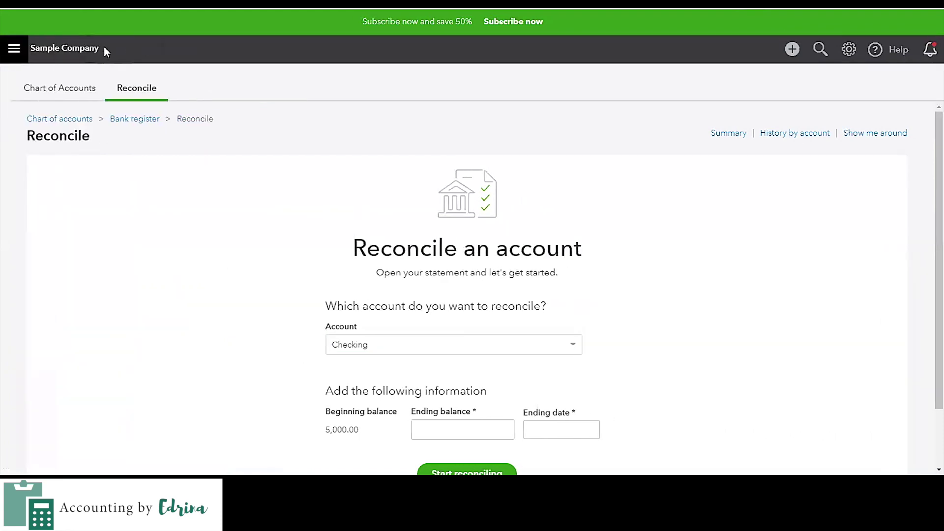
# Enter an ending balance of -622.46 and an ending date of 09/30/2019 for the Checking account reconciliation
pyautogui.scroll(-2, 766, 262)
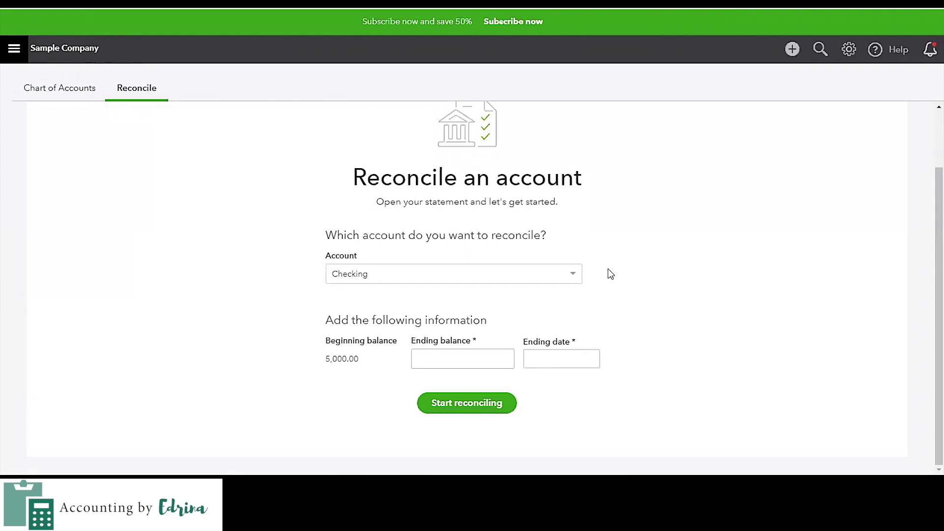
pyautogui.click(470, 360)
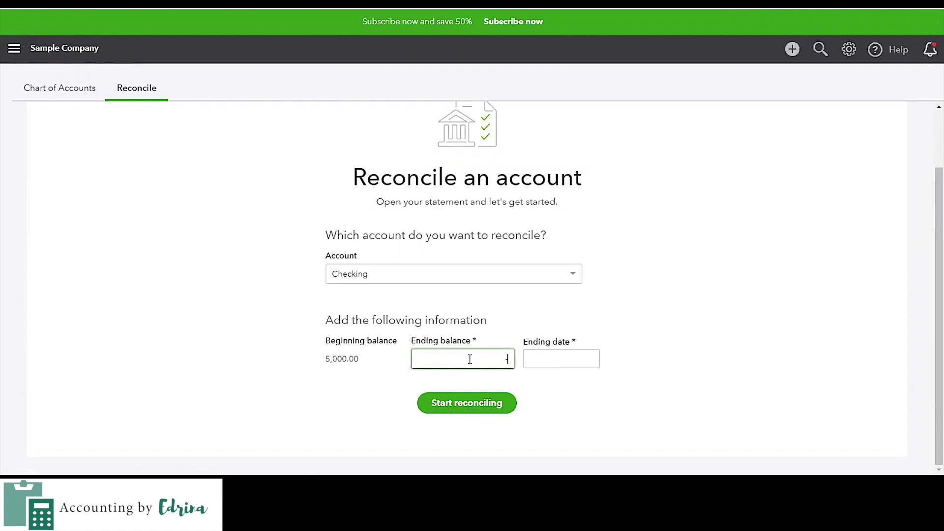
pyautogui.write('-622.46')
pyautogui.click(570, 362)
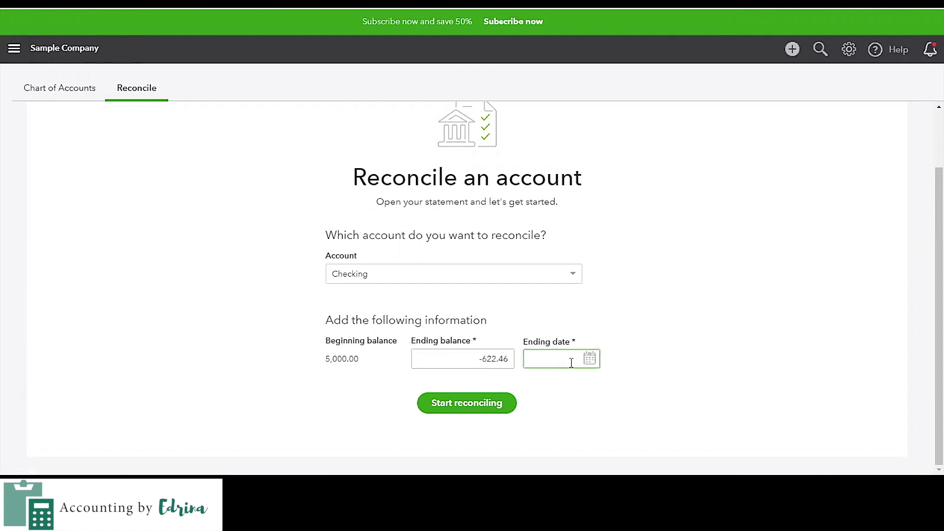
pyautogui.write('09/30/19')
pyautogui.click(581, 380)
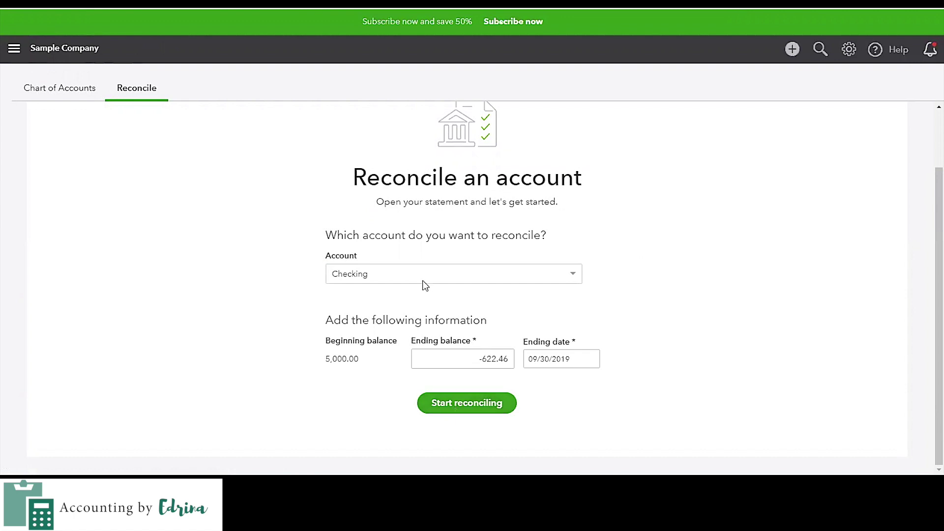
# Look over the accounts available for reconciliation, keep Checking, and start reconciling
pyautogui.click(435, 275)
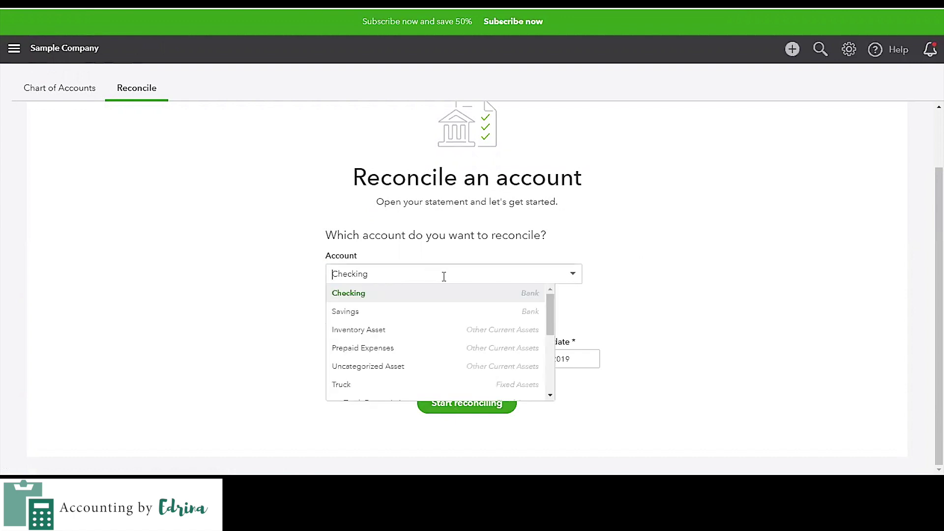
pyautogui.click(693, 294)
pyautogui.scroll(2, 693, 297)
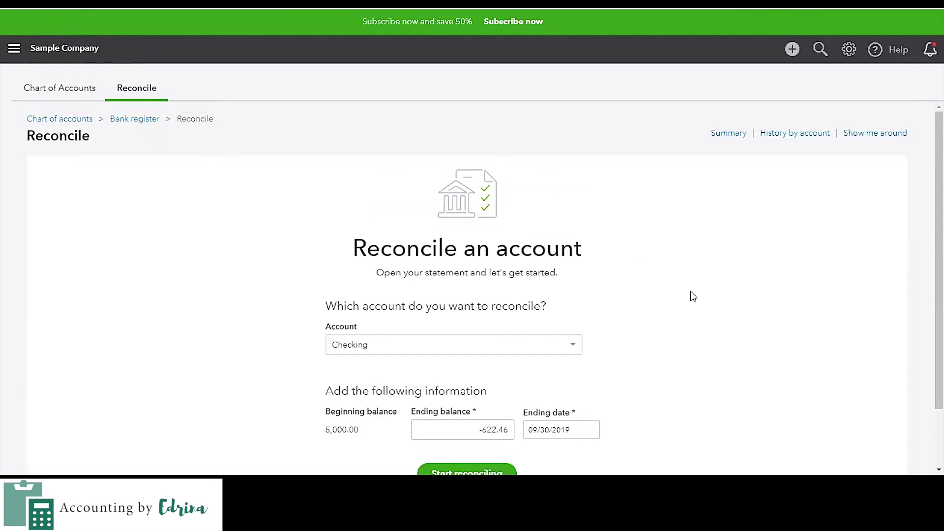
pyautogui.scroll(-2, 693, 296)
pyautogui.click(455, 410)
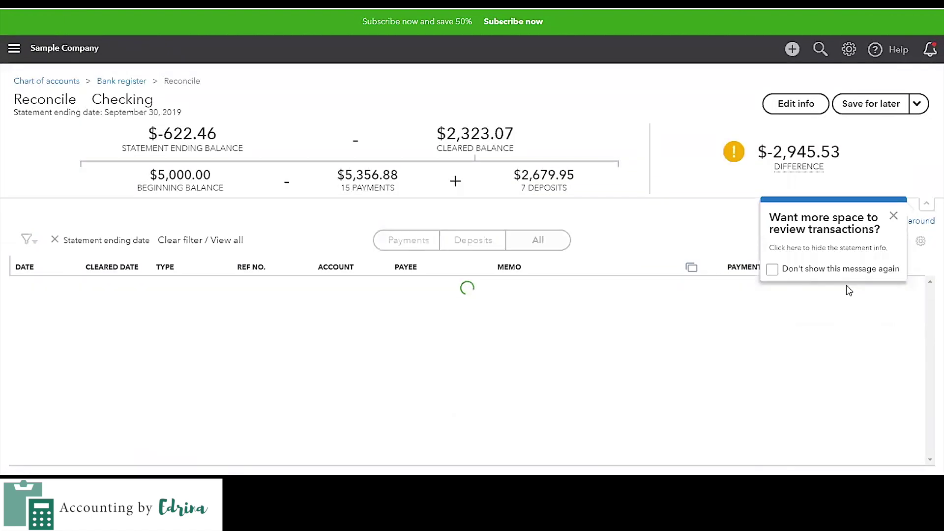
# Dismiss the tip about review space with Don't show this message again, and hide and restore the statement info
pyautogui.click(772, 269)
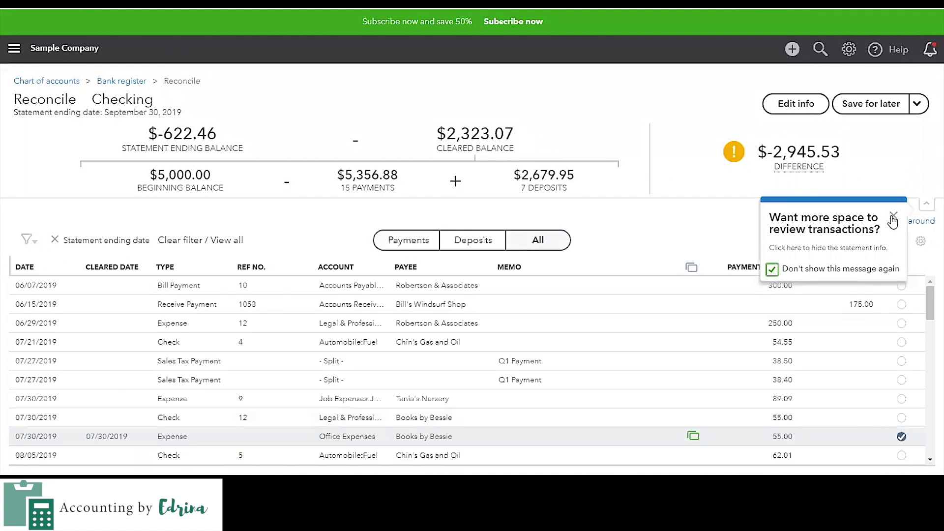
pyautogui.click(892, 217)
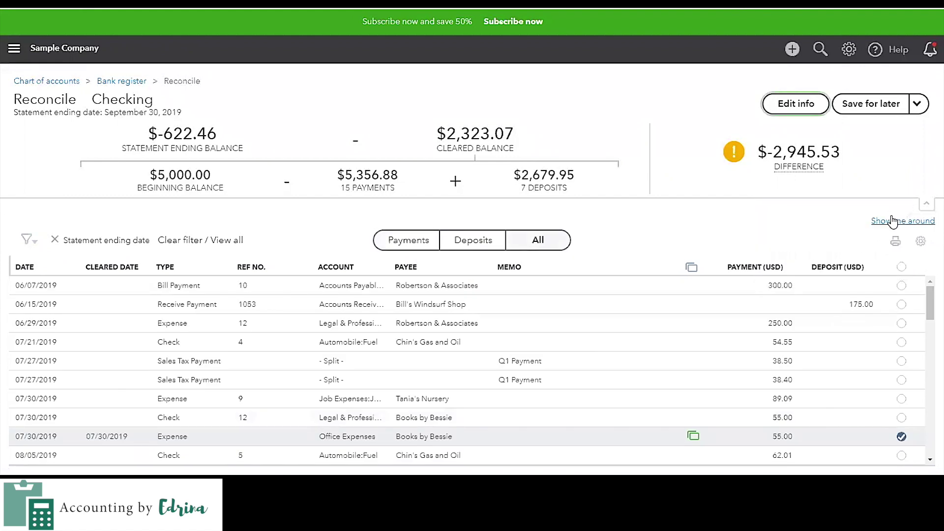
pyautogui.click(929, 205)
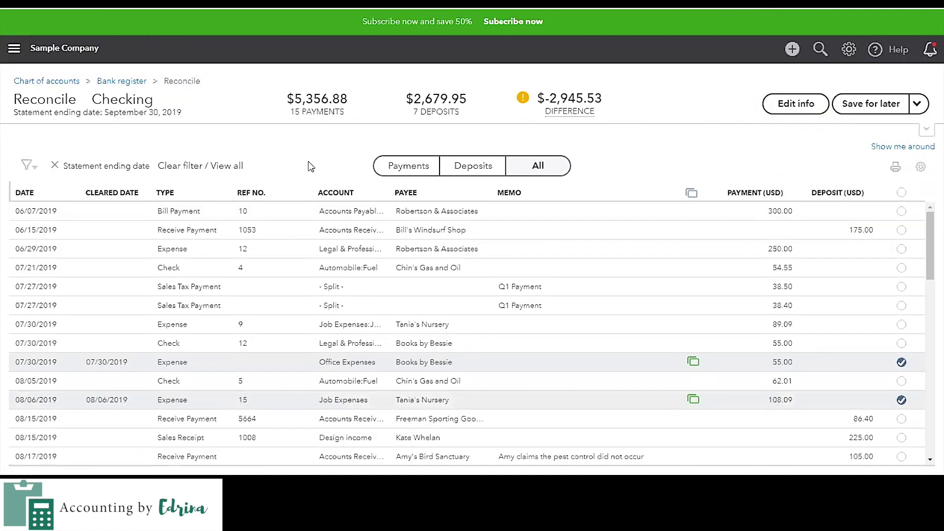
pyautogui.click(925, 133)
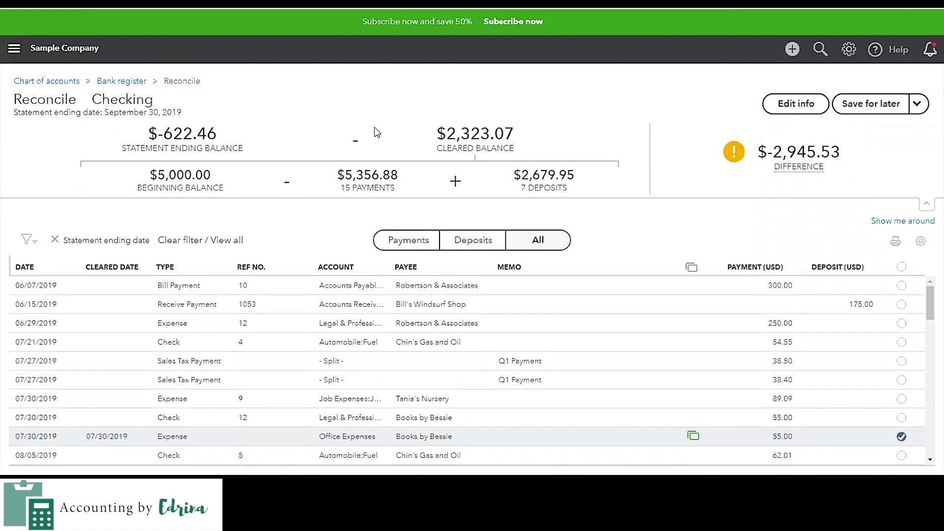
# Examine the statement ending balance, beginning balance, payments, deposits, cleared balance and the explanation of the difference
pyautogui.moveTo(176, 132); pyautogui.dragTo(219, 134)
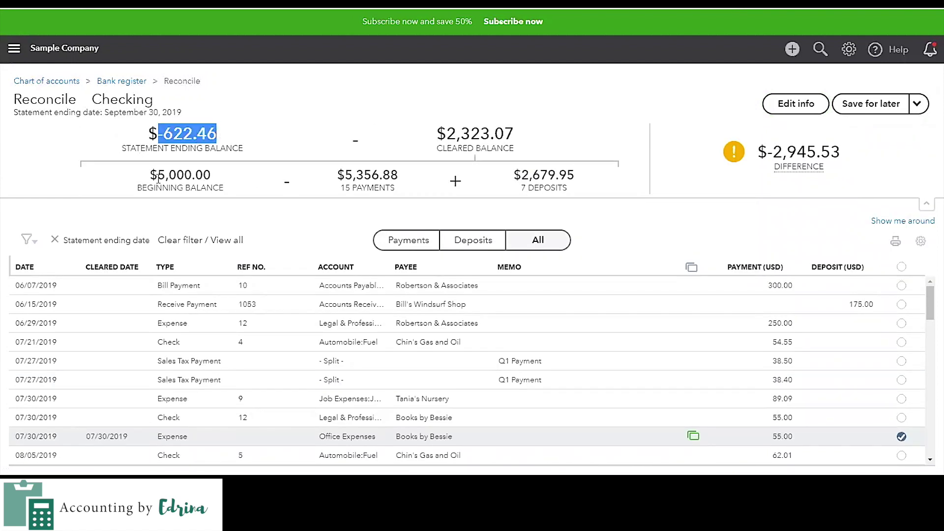
pyautogui.moveTo(157, 175); pyautogui.dragTo(214, 180)
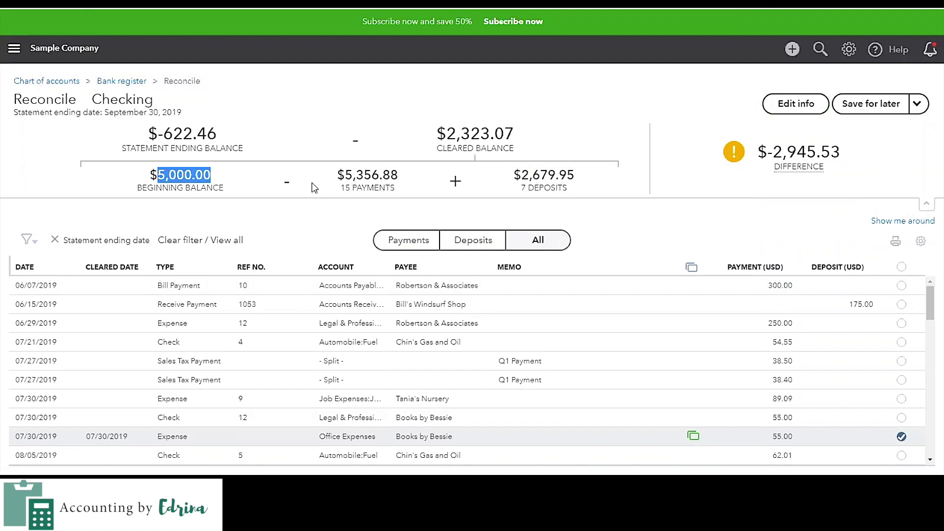
pyautogui.moveTo(345, 175); pyautogui.dragTo(400, 177)
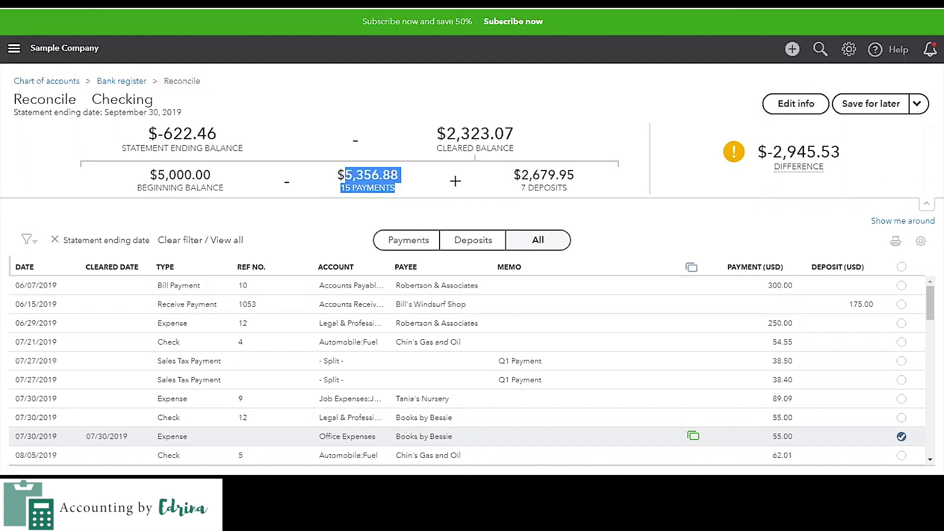
pyautogui.moveTo(521, 175); pyautogui.dragTo(572, 177)
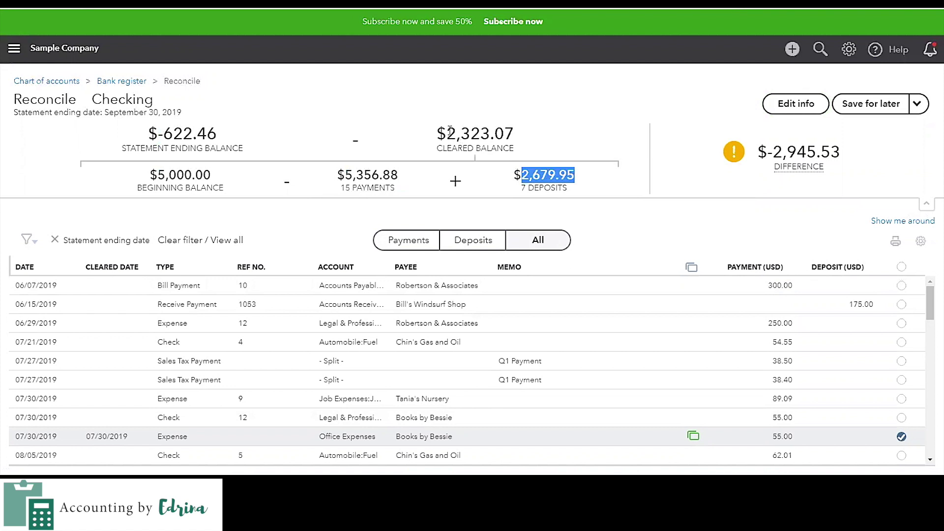
pyautogui.moveTo(448, 133); pyautogui.dragTo(514, 134)
pyautogui.moveTo(904, 179)
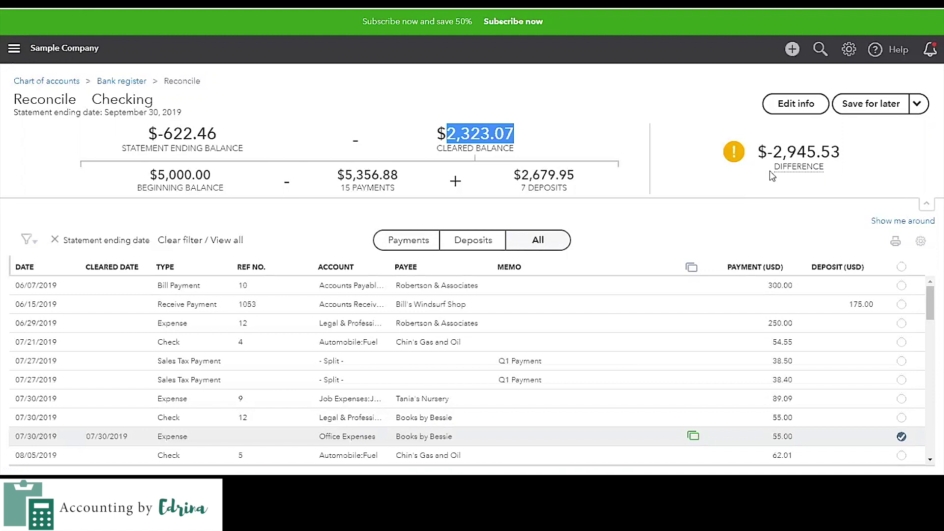
pyautogui.moveTo(771, 170)
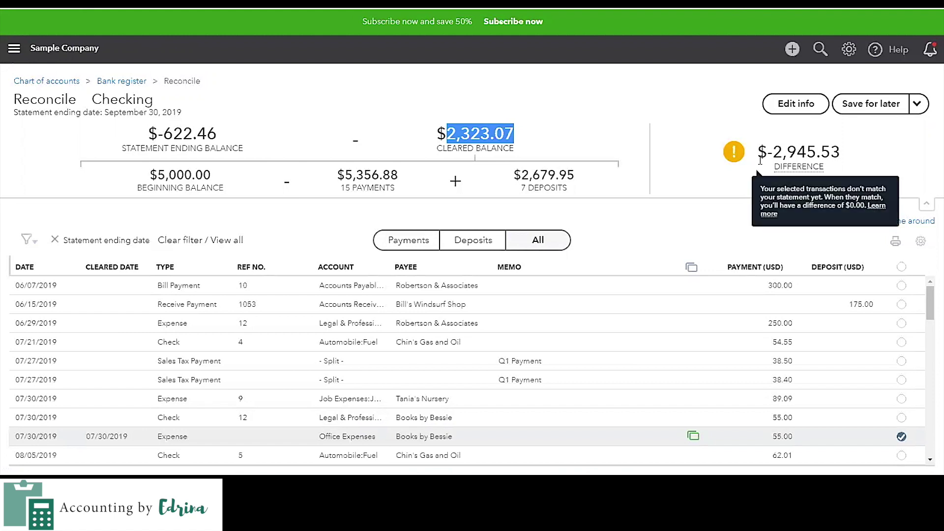
pyautogui.click(880, 158)
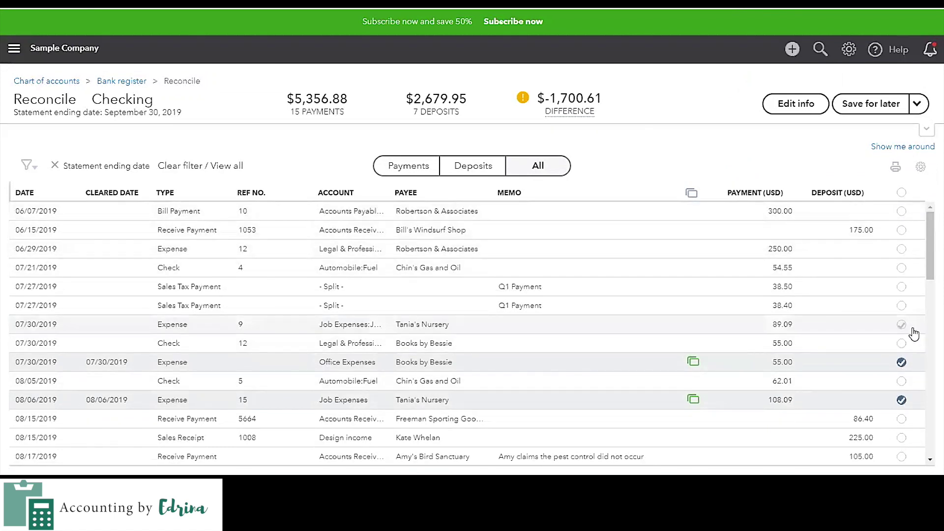
# Mark all unselected transactions dated 06/07/2019 through 08/05/2019 as cleared
pyautogui.click(901, 211)
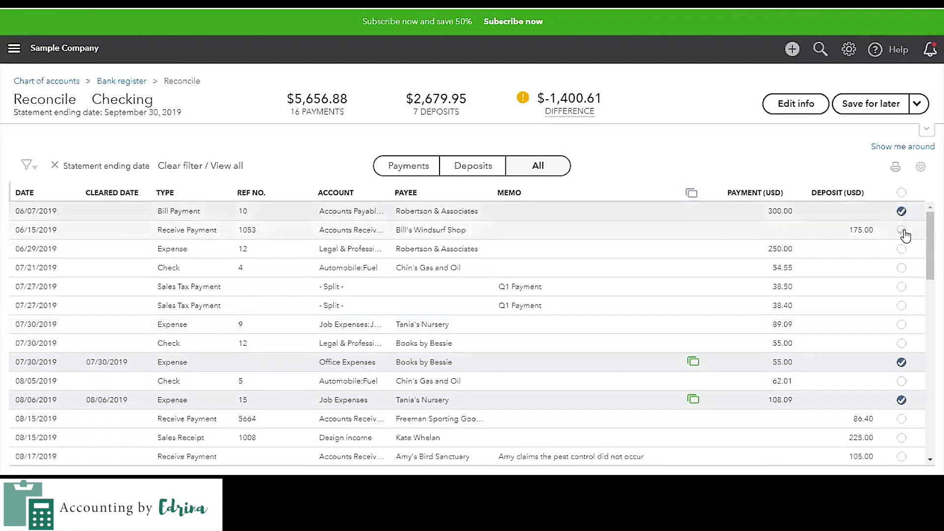
pyautogui.click(901, 229)
pyautogui.click(901, 248)
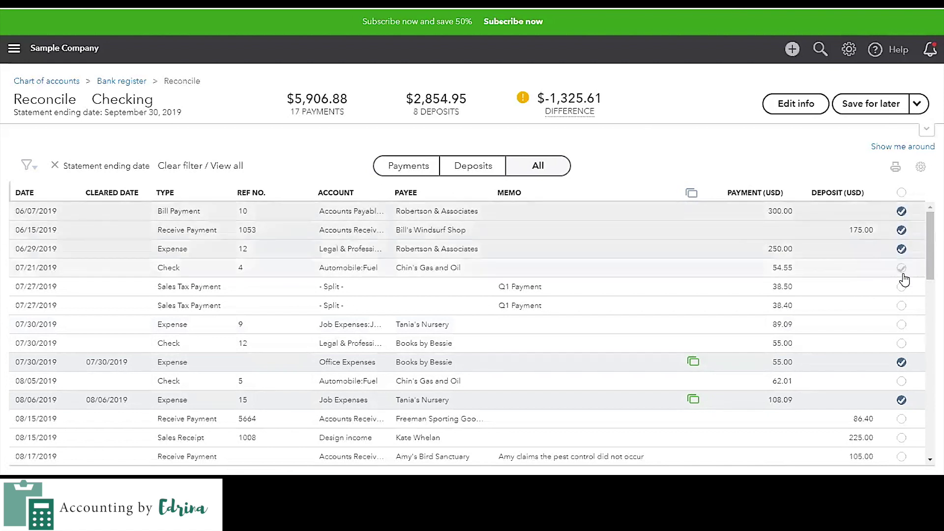
pyautogui.click(901, 267)
pyautogui.click(901, 287)
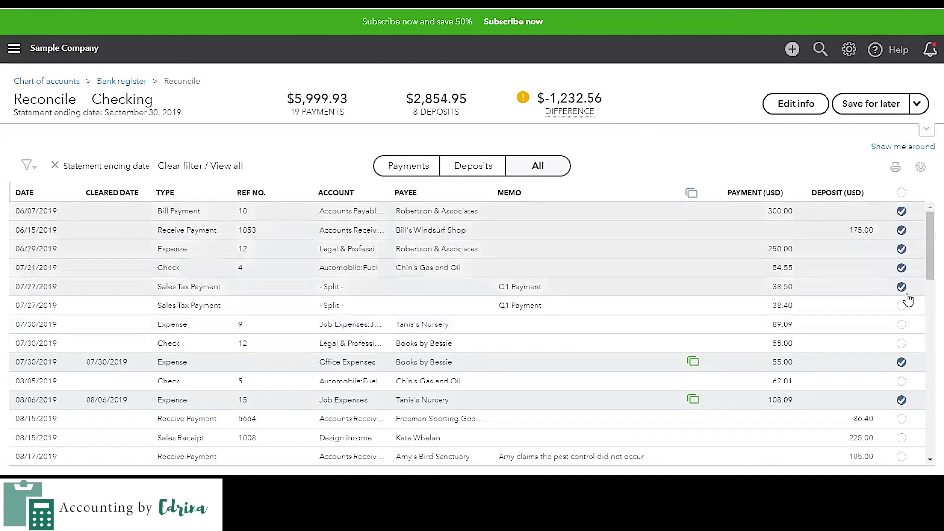
pyautogui.click(901, 305)
pyautogui.click(901, 324)
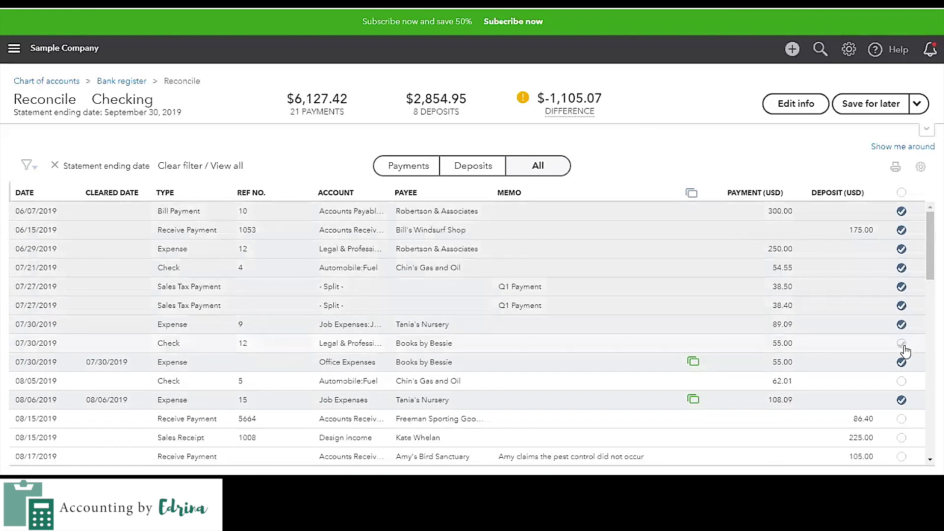
pyautogui.click(901, 343)
pyautogui.click(901, 381)
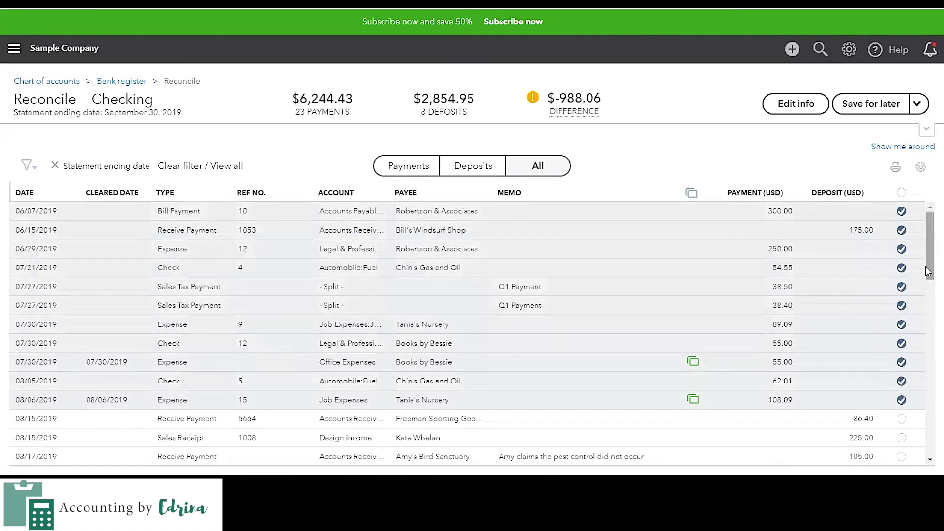
# Mark the unselected transactions from 08/15/2019 through the 09/01/2019 check 70 to Chin's Gas and Oil as cleared
pyautogui.scroll(-3, 929, 309)
pyautogui.scroll(-1, 928, 311)
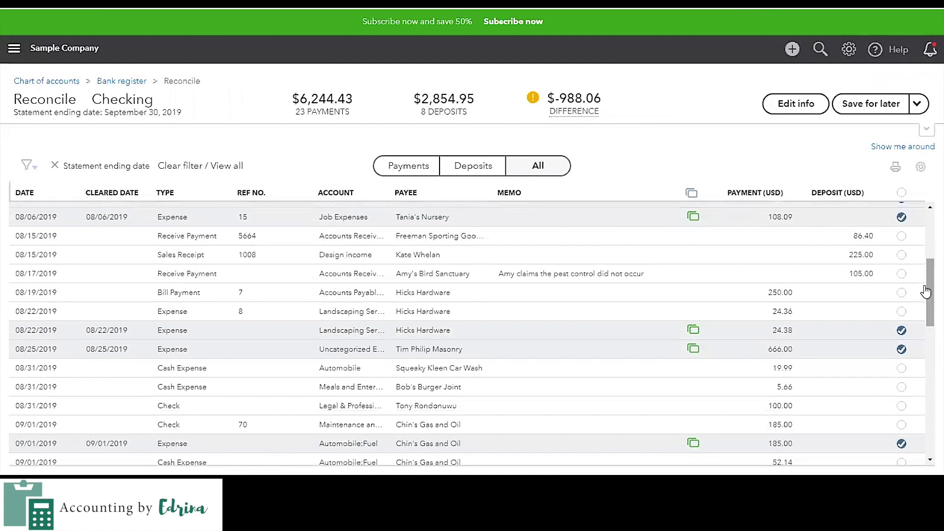
pyautogui.click(901, 236)
pyautogui.click(901, 254)
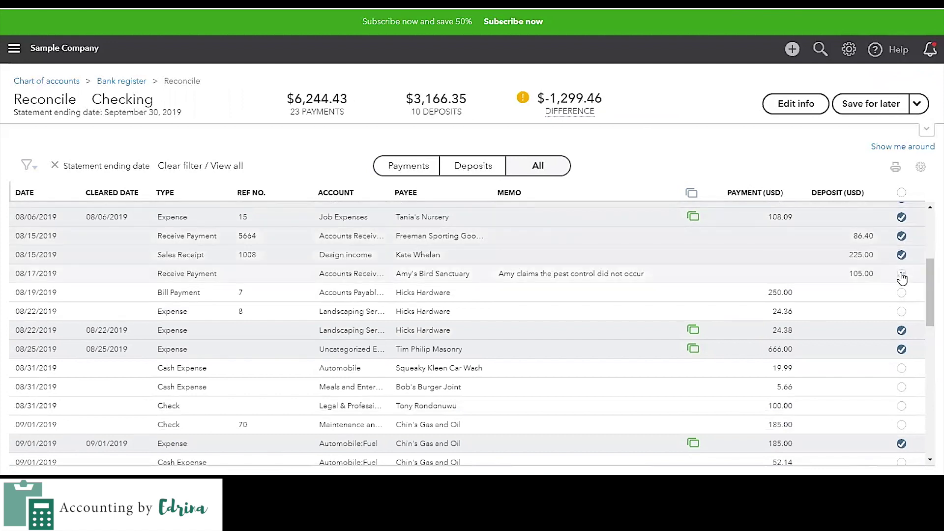
pyautogui.click(902, 273)
pyautogui.click(901, 292)
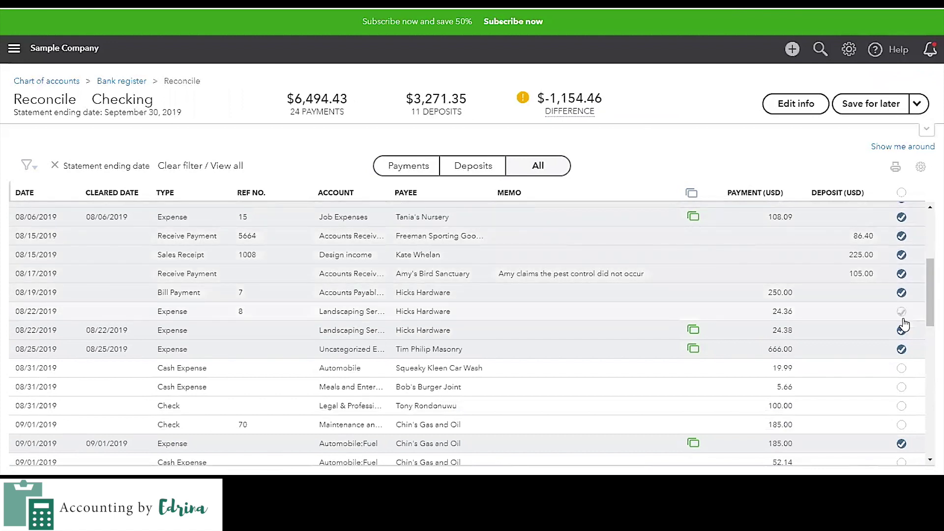
pyautogui.click(902, 312)
pyautogui.click(901, 368)
pyautogui.click(900, 388)
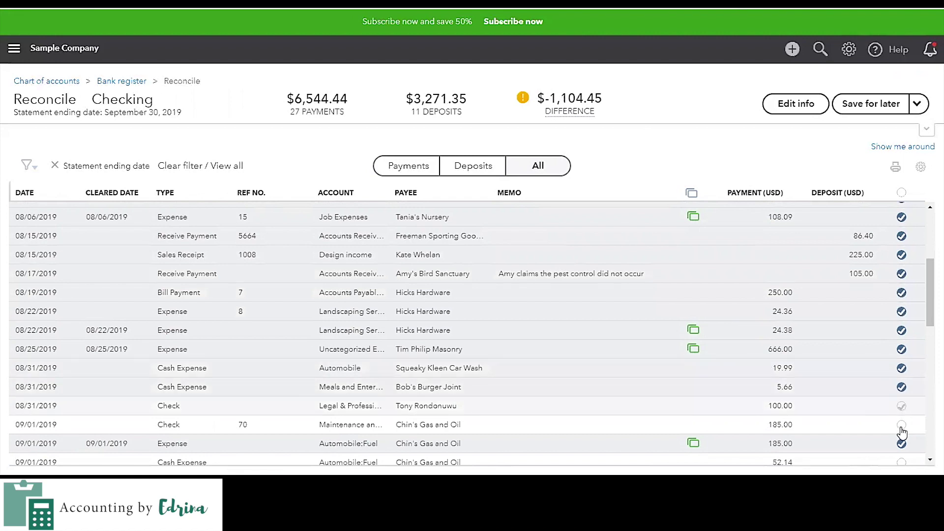
pyautogui.click(901, 425)
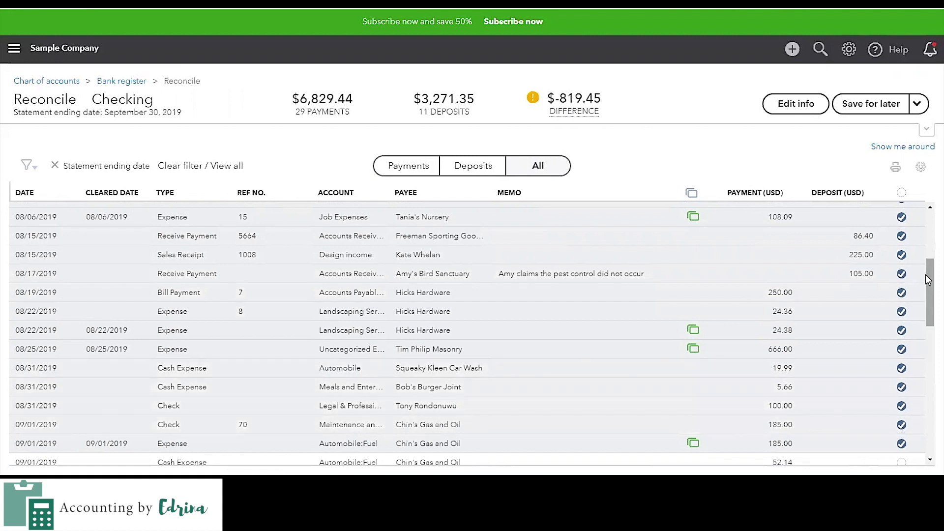
# Mark the unselected transactions from the 52.14 cash expense on 09/01/2019 through the 3.86 cash expense on 09/05/2019 as cleared
pyautogui.moveTo(928, 287); pyautogui.dragTo(927, 342)
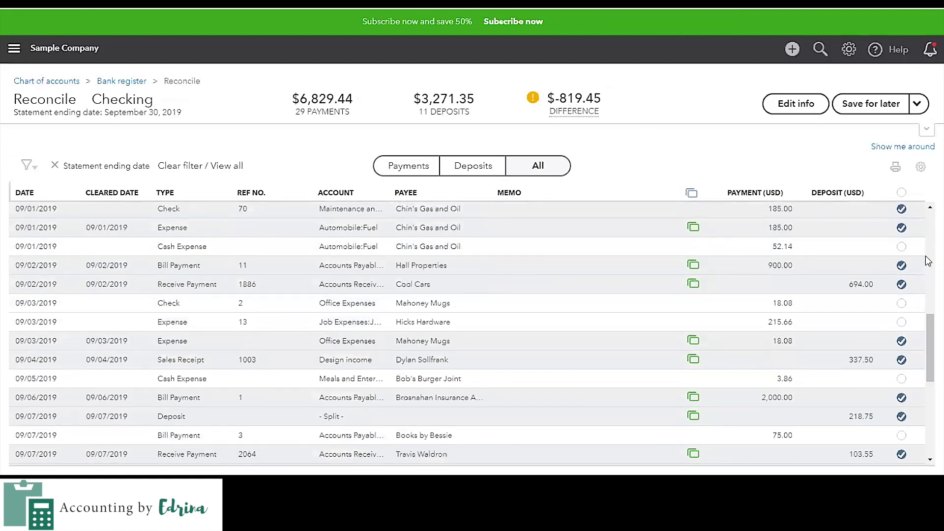
pyautogui.click(901, 246)
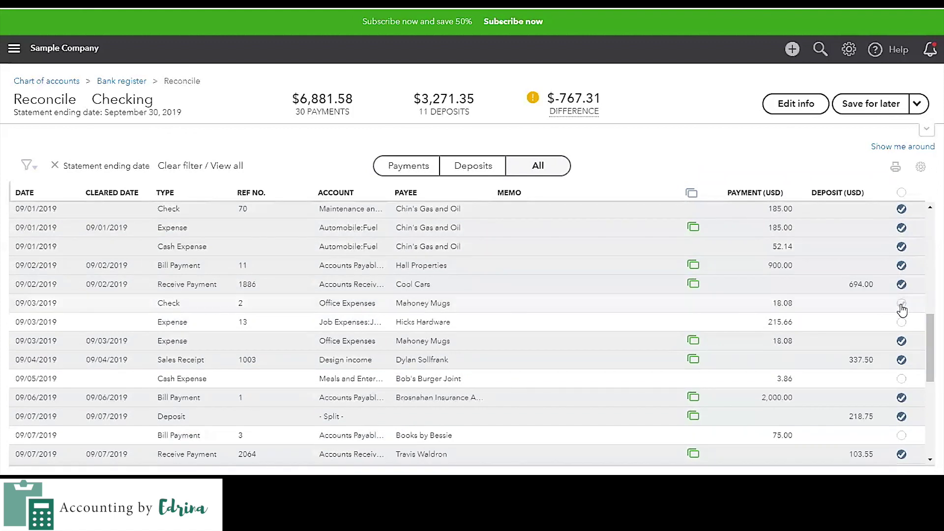
pyautogui.click(901, 302)
pyautogui.click(901, 323)
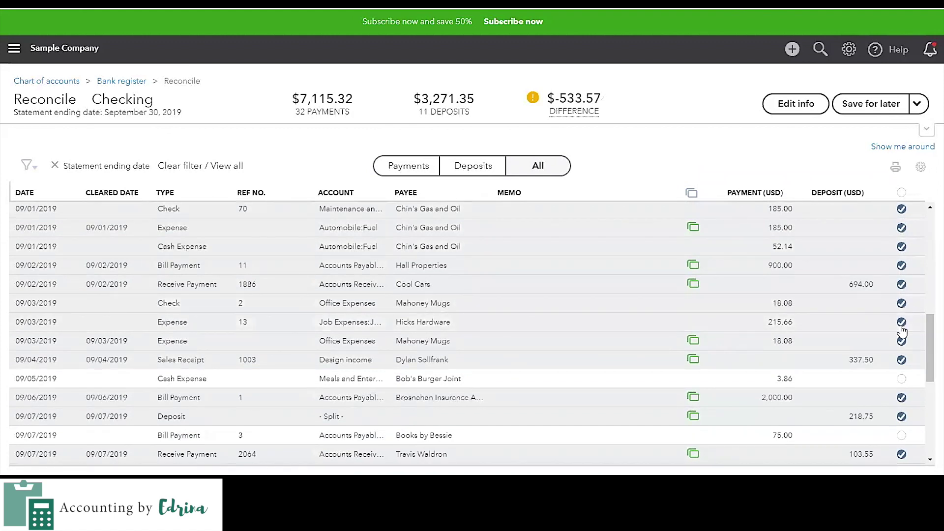
pyautogui.click(901, 378)
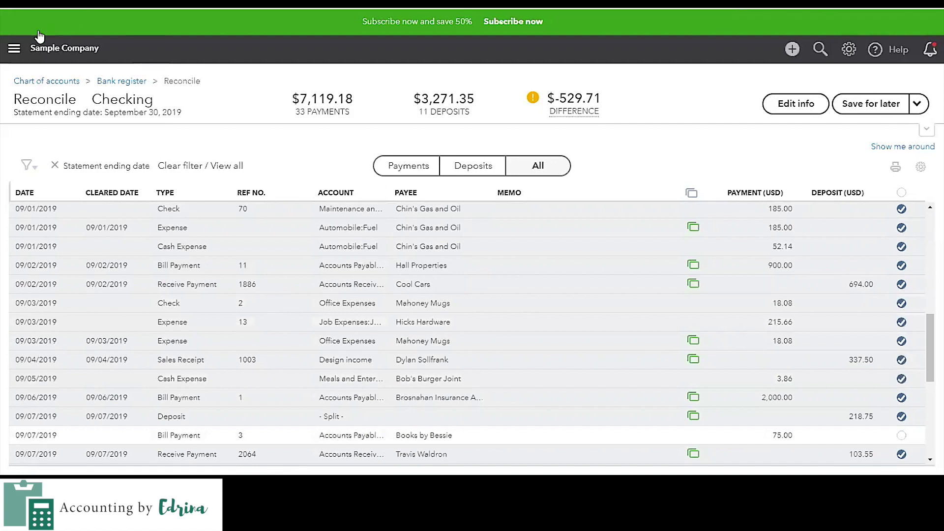
# Mark the 09/07/2019 bill payment 3 to Books by Bessie and the three unselected 09/08/2019 transactions as cleared
pyautogui.scroll(-4, 928, 355)
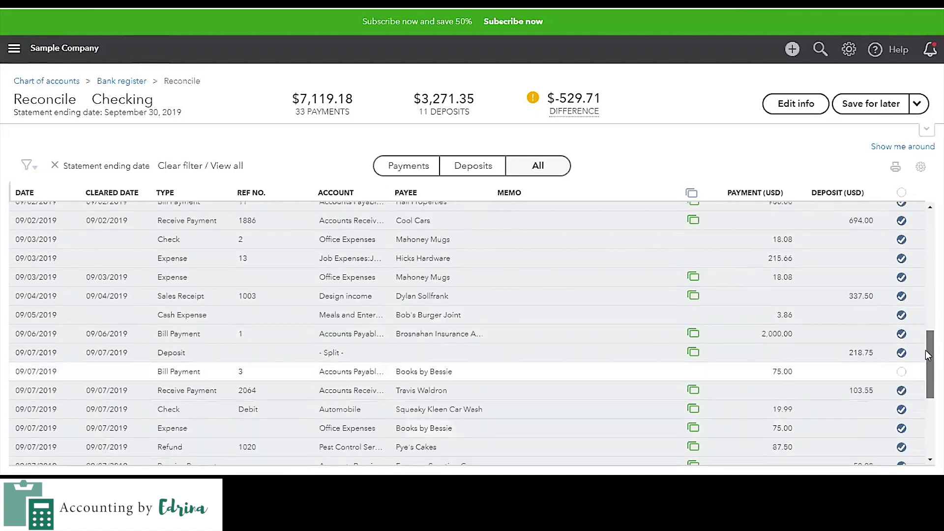
pyautogui.click(901, 252)
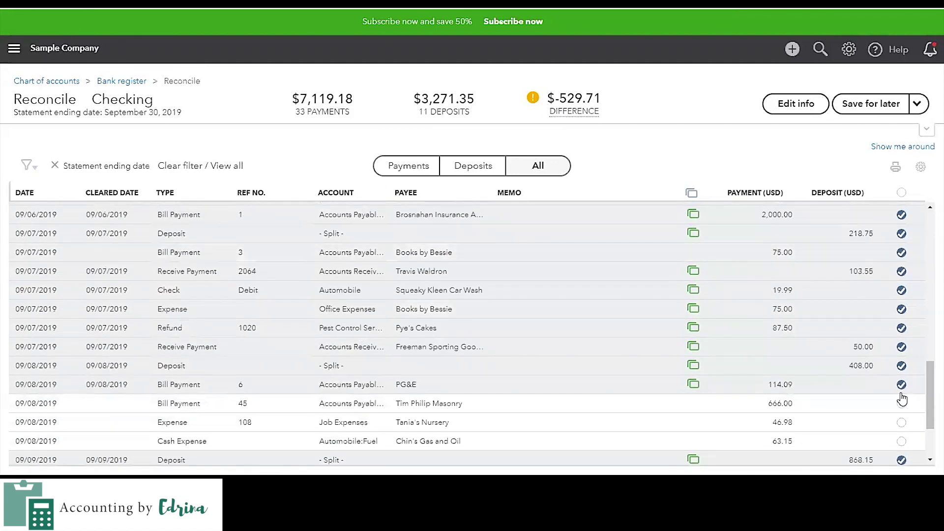
pyautogui.click(903, 404)
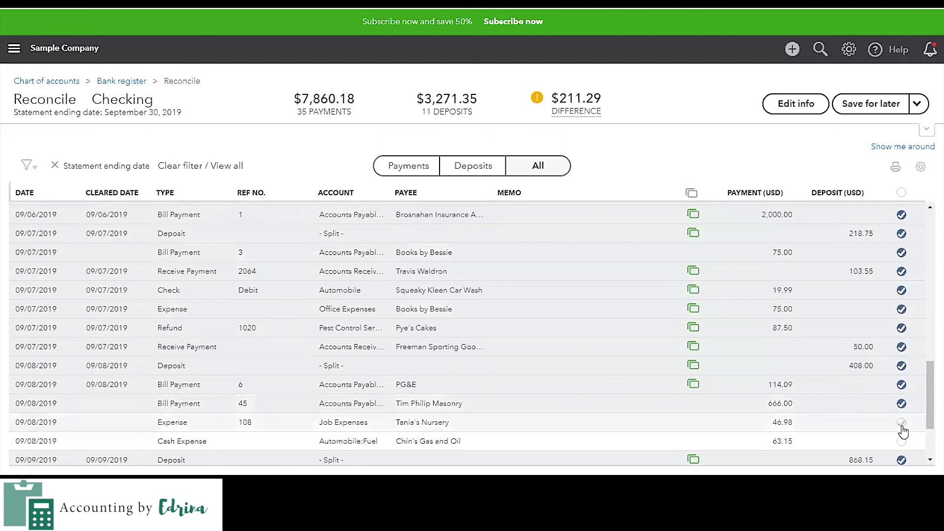
pyautogui.click(901, 422)
pyautogui.click(901, 441)
pyautogui.scroll(-3, 928, 404)
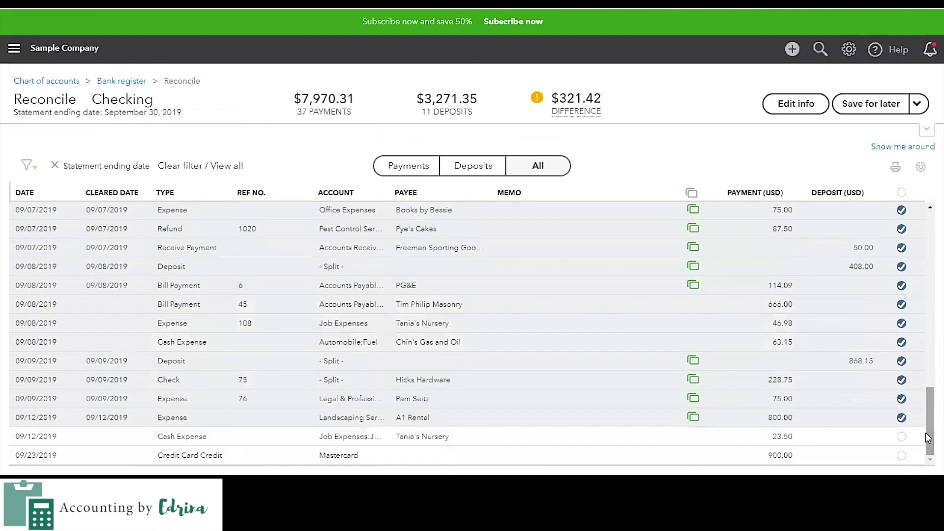
# Mark the 23.50 cash expense dated 09/12/2019 and the 900.00 Mastercard credit dated 09/23/2019 as cleared
pyautogui.click(901, 418)
pyautogui.click(903, 419)
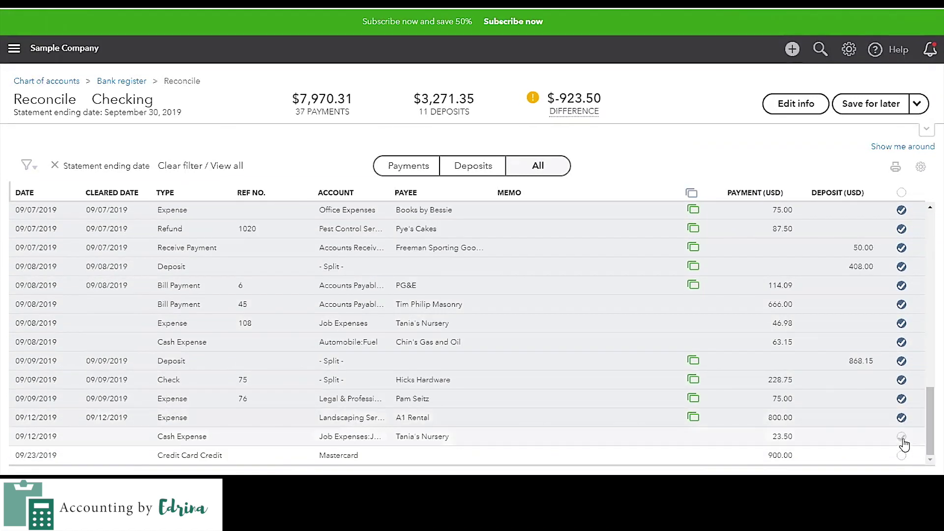
pyautogui.click(902, 438)
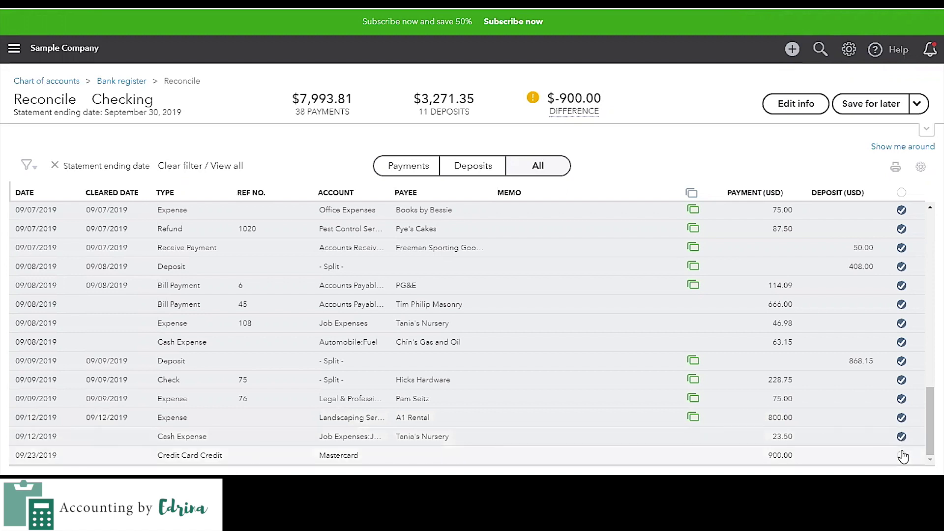
pyautogui.click(902, 456)
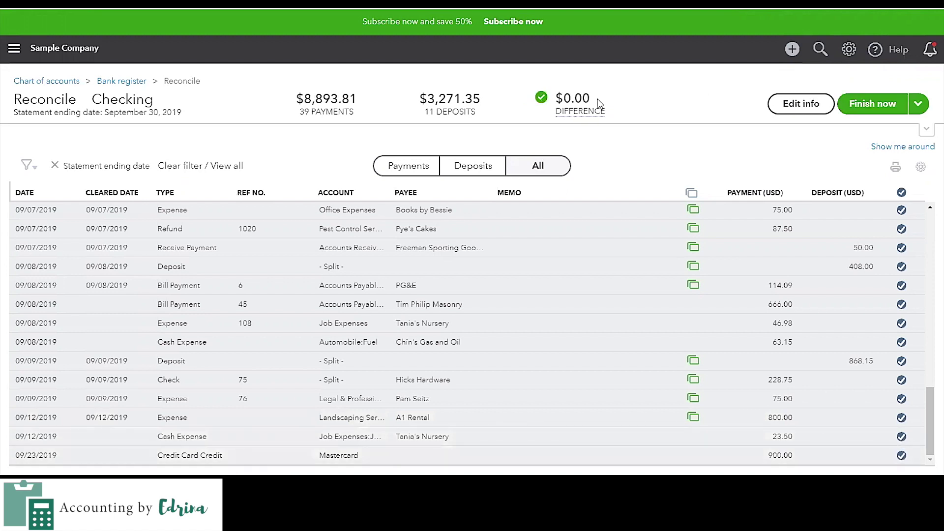
# Expand the reconciliation summary and examine the difference, statement ending balance and cleared balance
pyautogui.moveTo(597, 99)
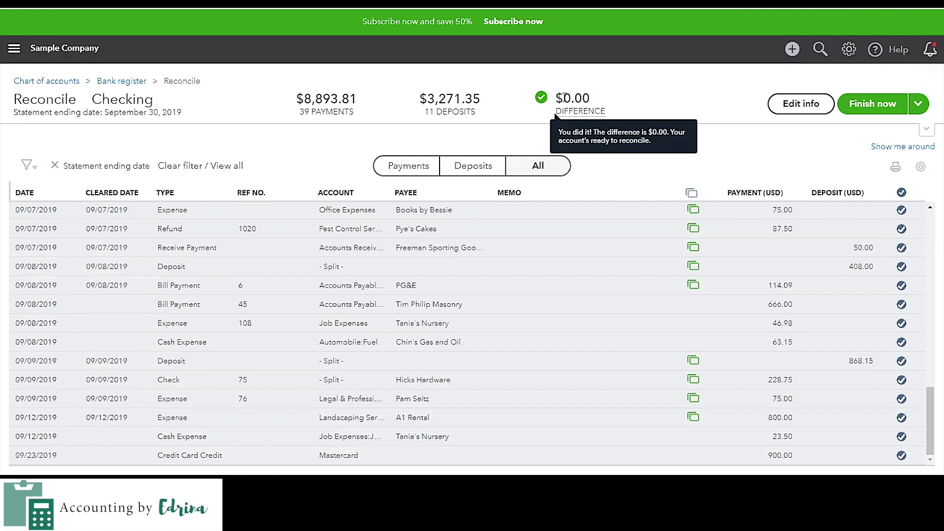
pyautogui.moveTo(564, 97); pyautogui.dragTo(597, 103)
pyautogui.click(597, 104)
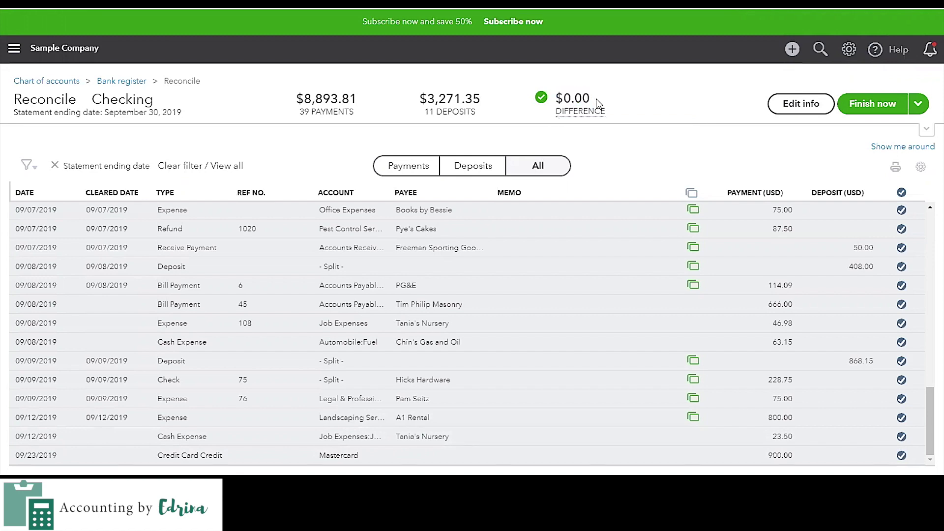
pyautogui.moveTo(929, 417); pyautogui.dragTo(928, 238)
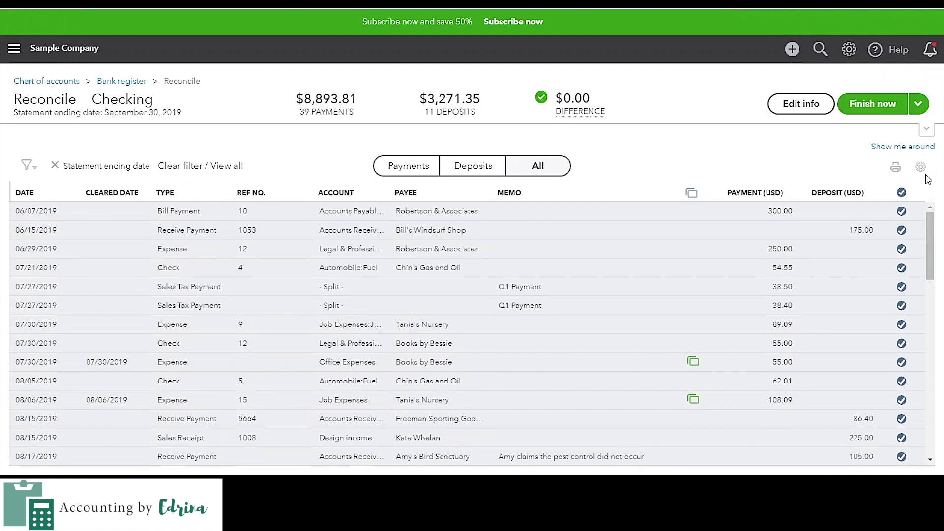
pyautogui.click(926, 129)
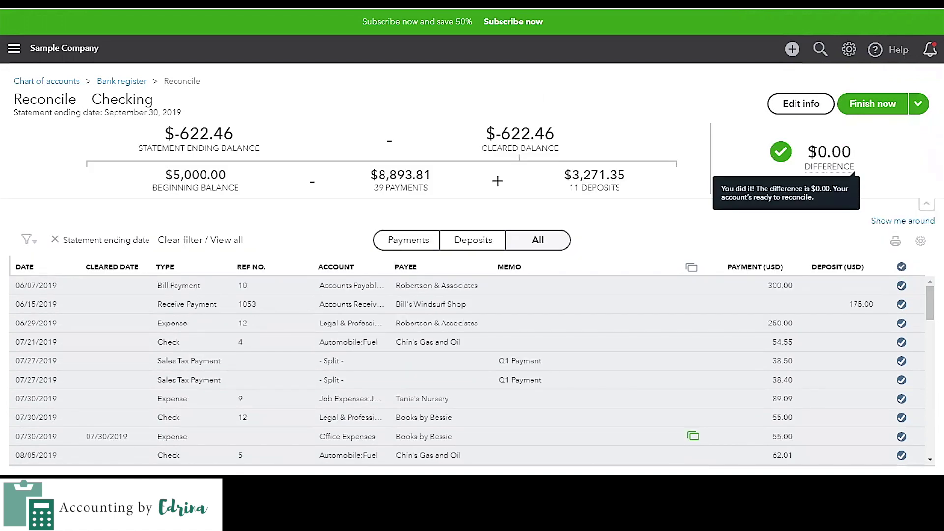
pyautogui.moveTo(807, 152); pyautogui.dragTo(861, 151)
pyautogui.click(895, 156)
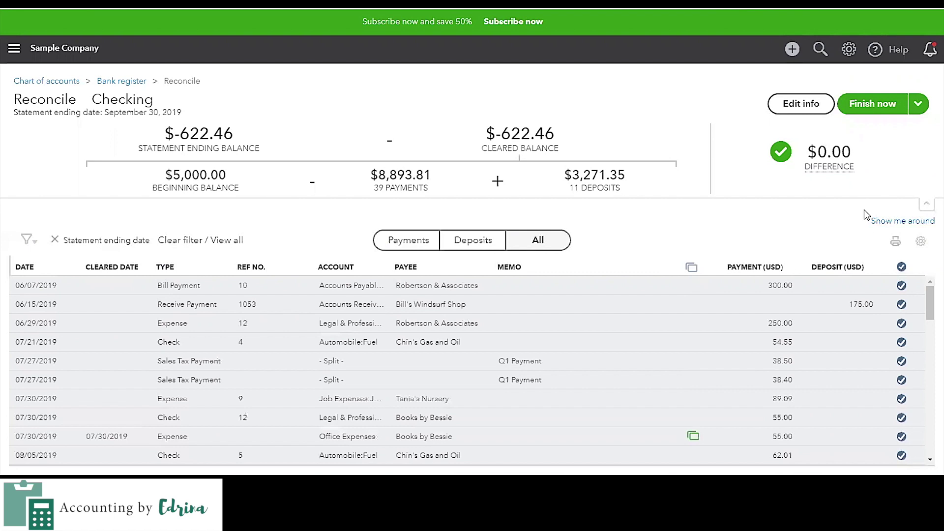
pyautogui.moveTo(804, 155)
pyautogui.moveTo(191, 133); pyautogui.dragTo(224, 131)
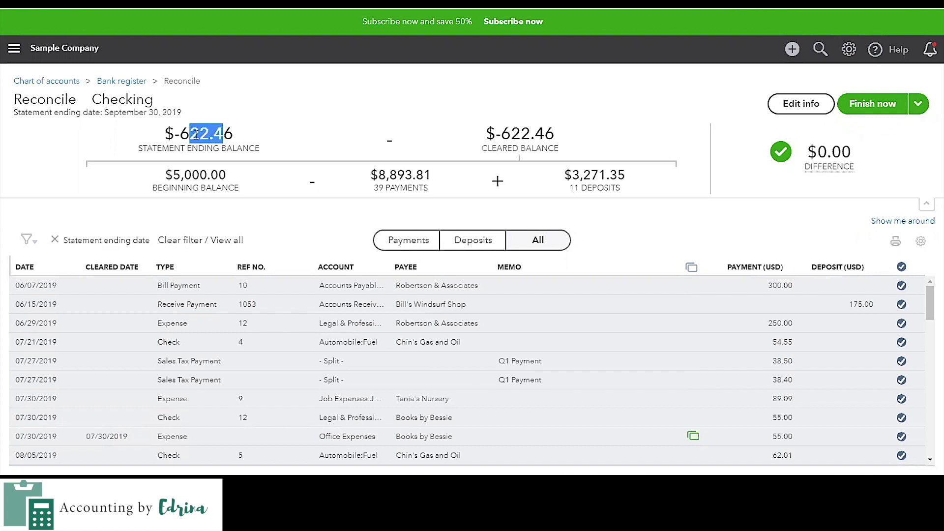
pyautogui.click(195, 134)
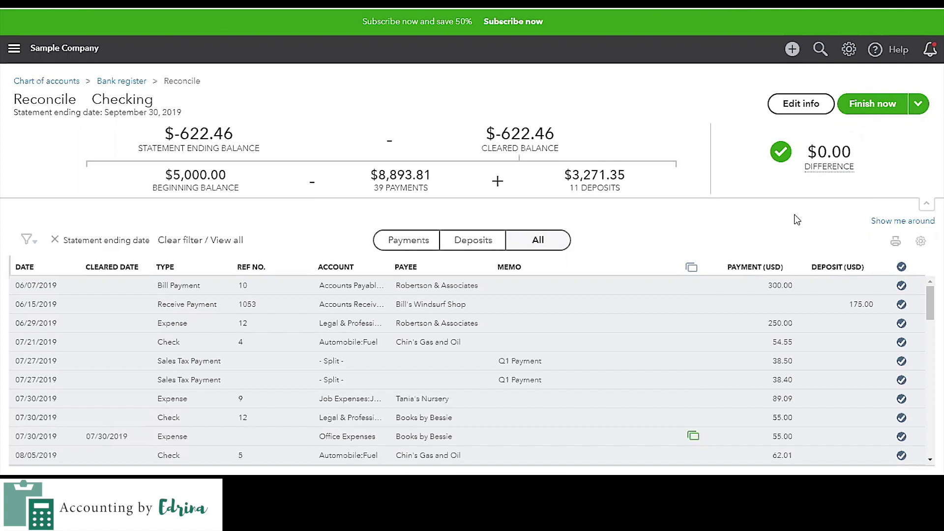
# Finish the Checking account reconciliation and dismiss the confirmation without viewing the report
pyautogui.moveTo(928, 302); pyautogui.dragTo(927, 446)
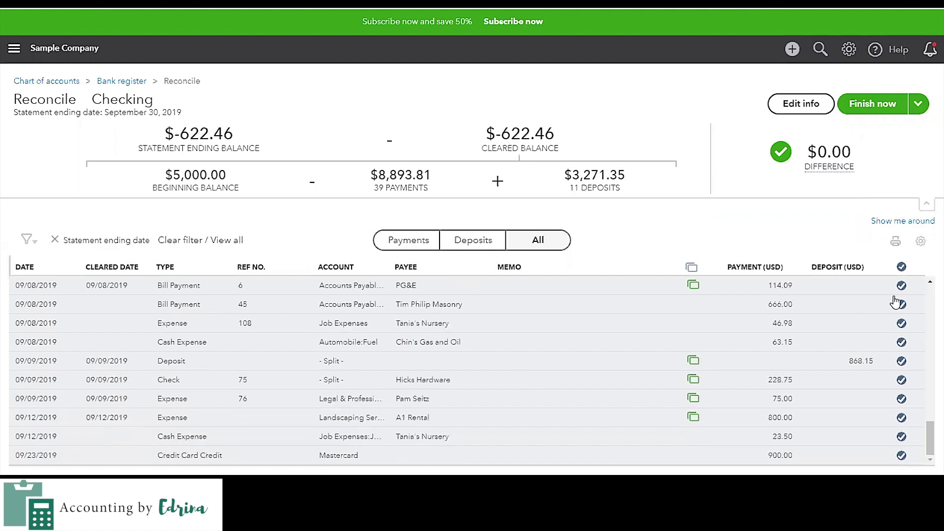
pyautogui.click(870, 104)
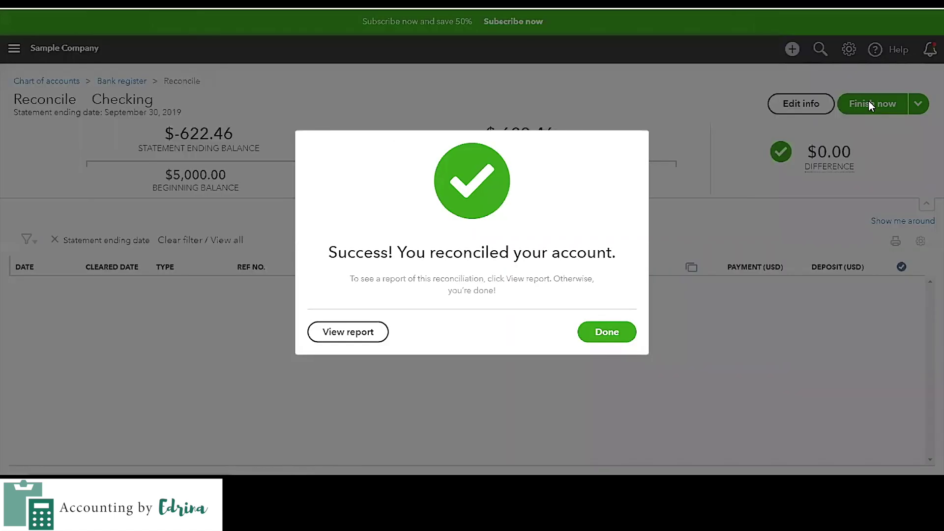
pyautogui.click(608, 333)
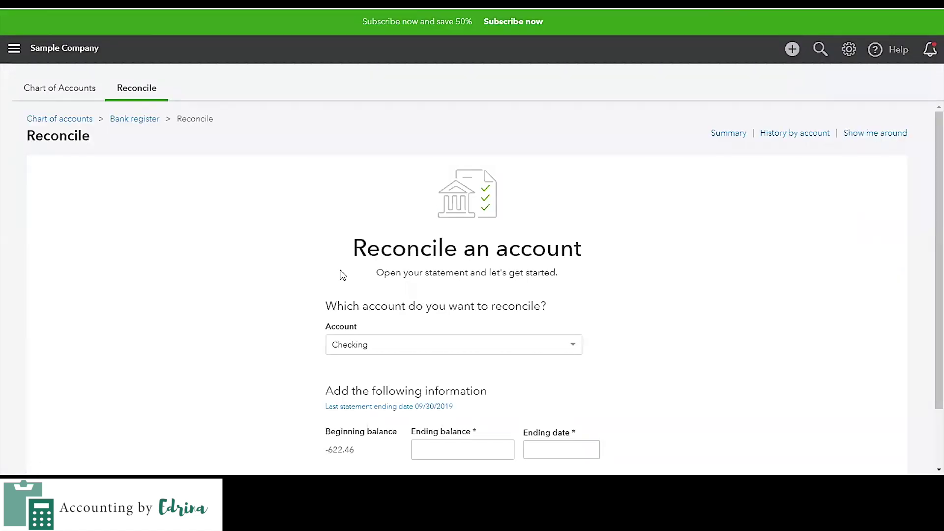
# Visit the company dashboard and look over the available company settings and tools
pyautogui.click(14, 48)
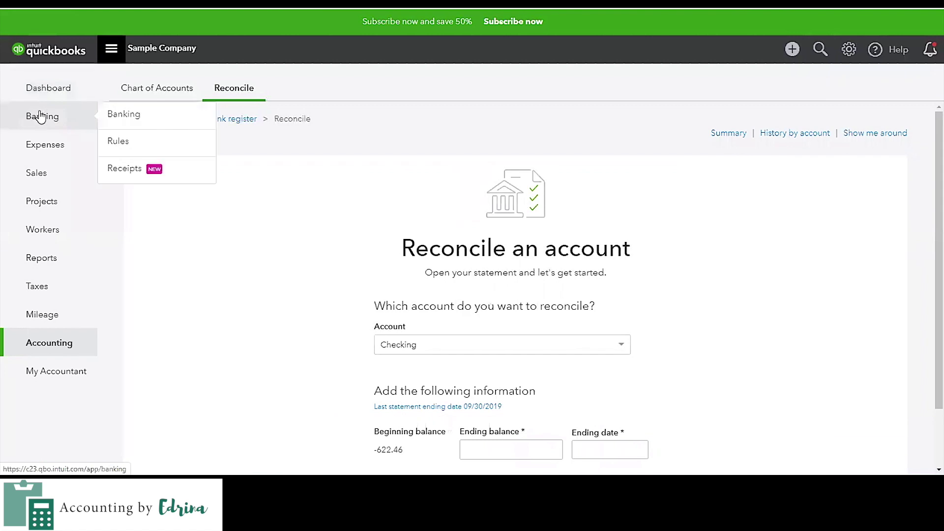
pyautogui.click(50, 94)
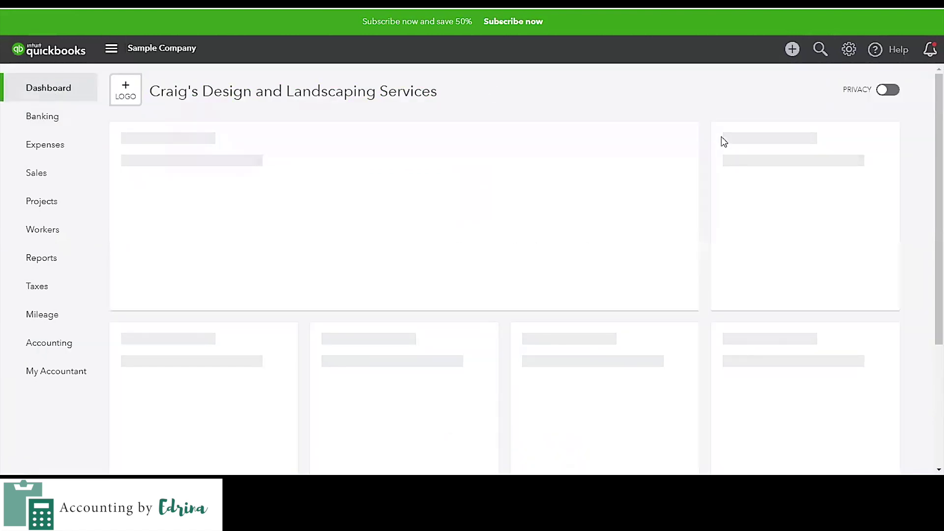
pyautogui.click(848, 49)
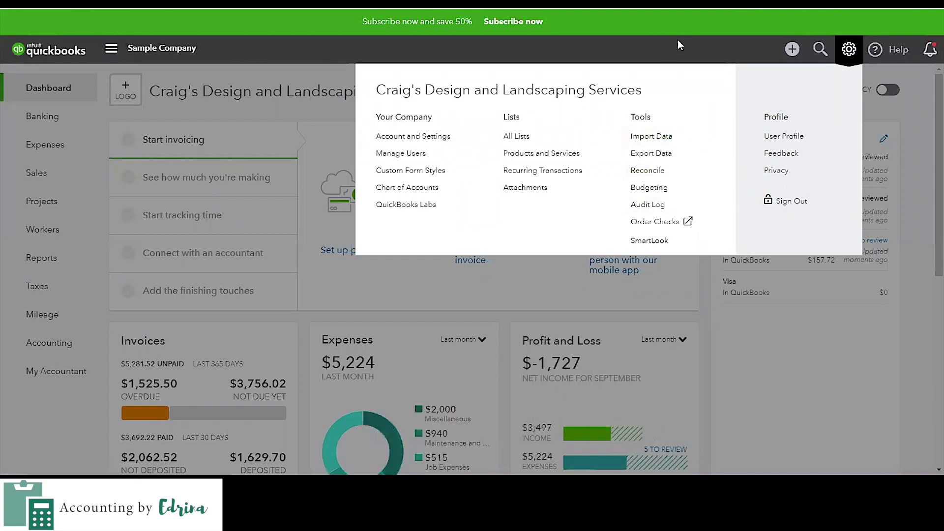
pyautogui.click(906, 367)
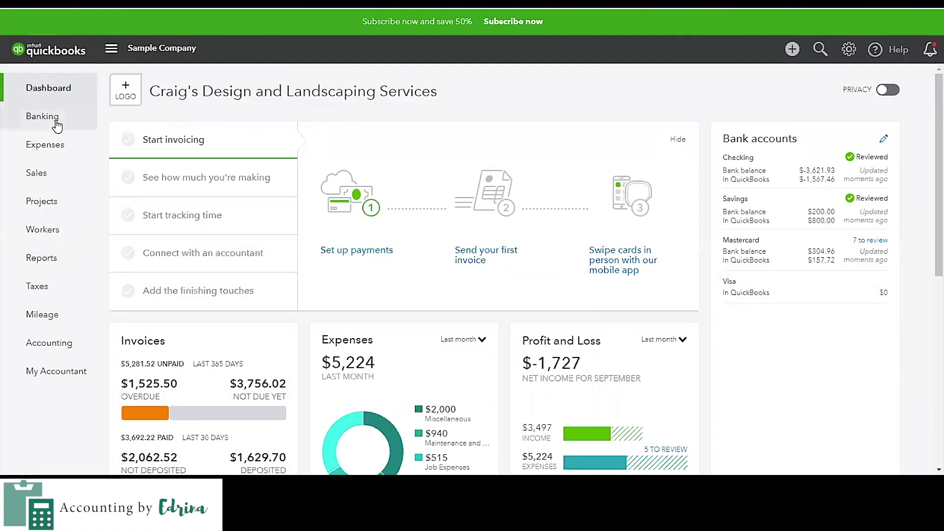
# Open the Savings account's register from its downloaded bank transactions and proceed to its reconciliation
pyautogui.moveTo(57, 126)
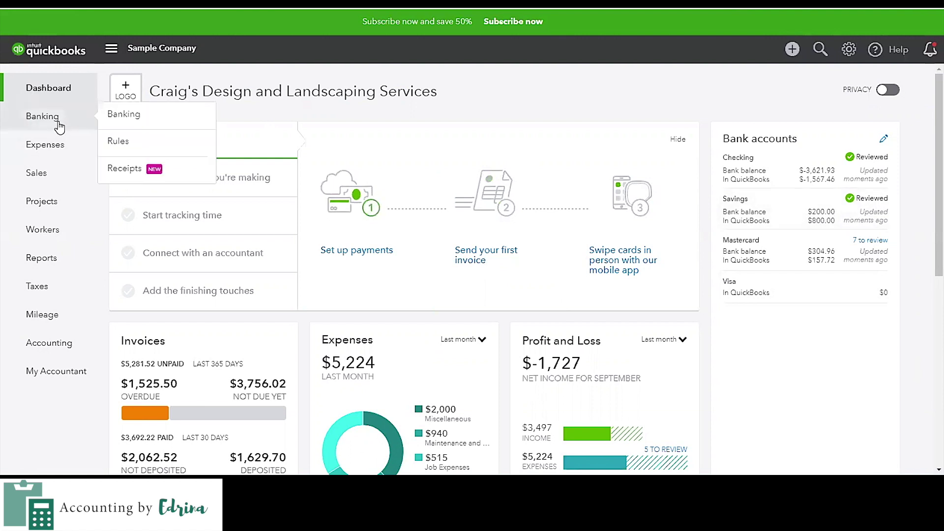
pyautogui.click(176, 127)
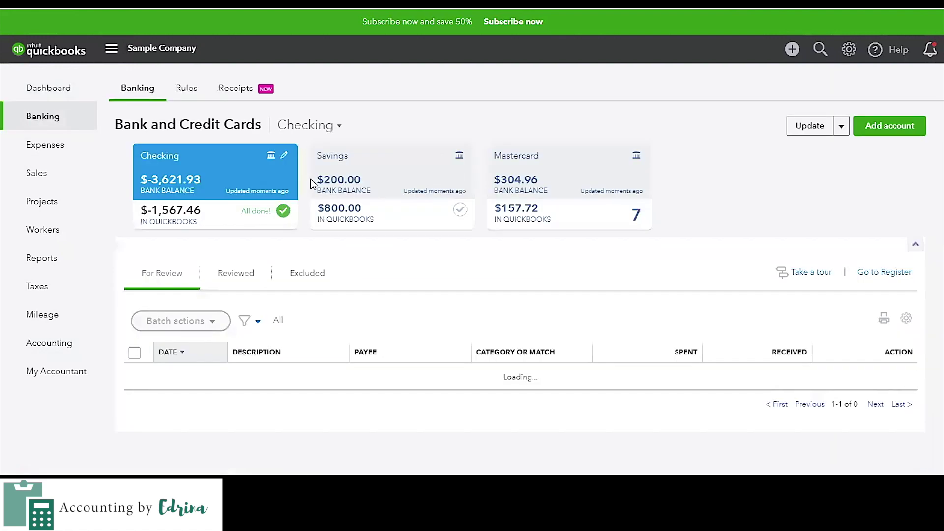
pyautogui.click(432, 176)
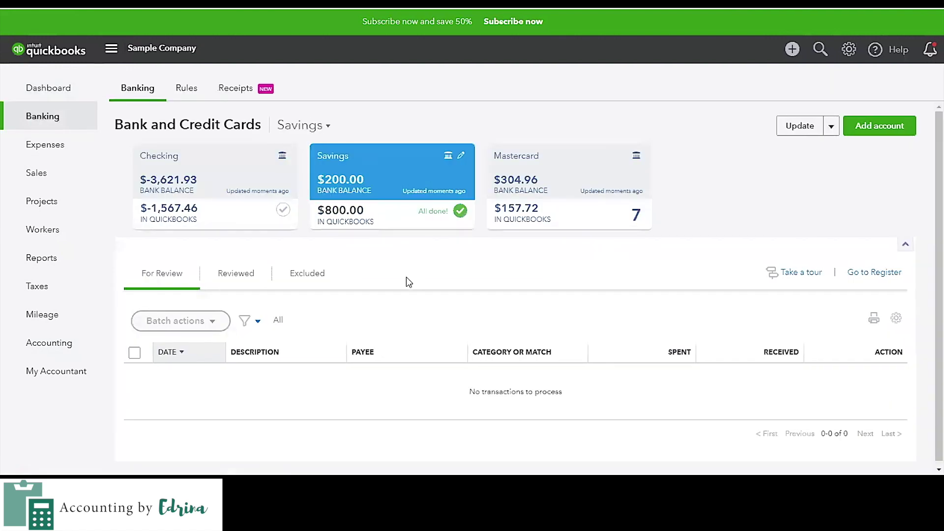
pyautogui.click(111, 47)
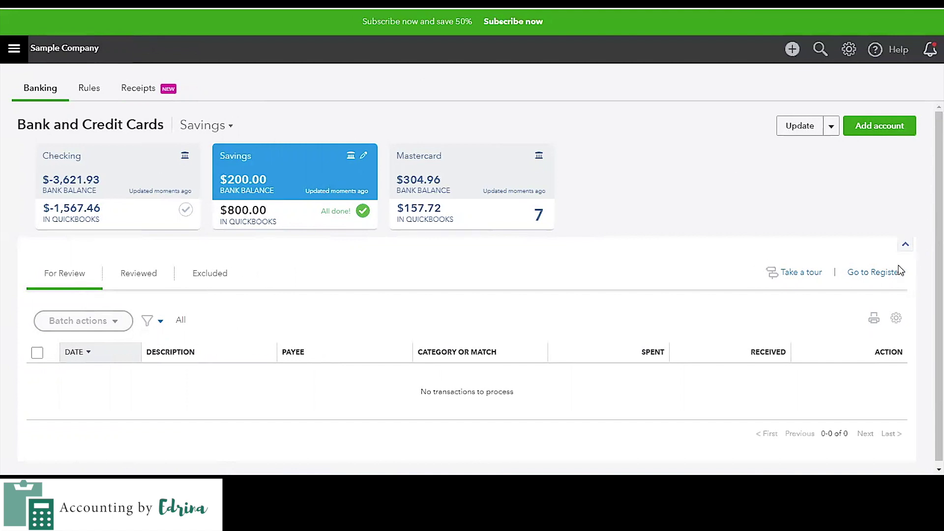
pyautogui.click(884, 272)
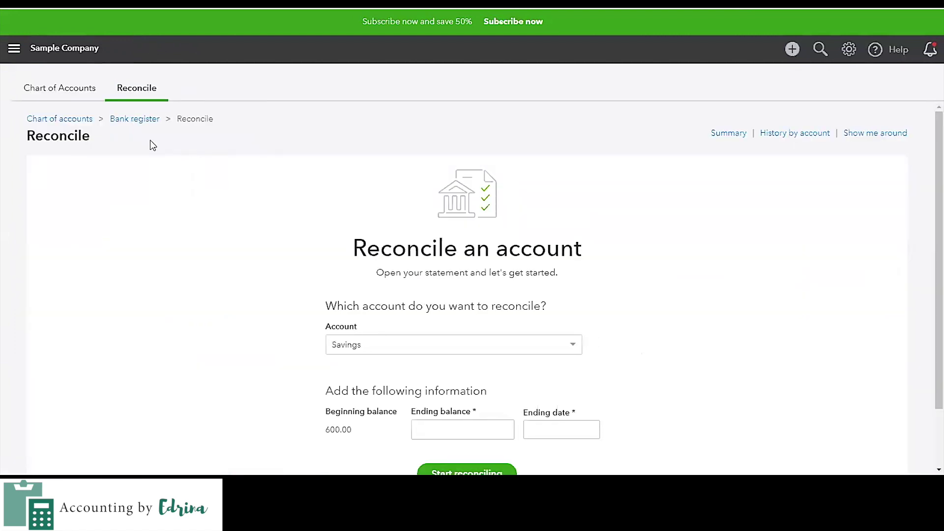
# Look over the Savings reconciliation setup and return to the bank register to check its entries and ending balance
pyautogui.scroll(-2, 153, 145)
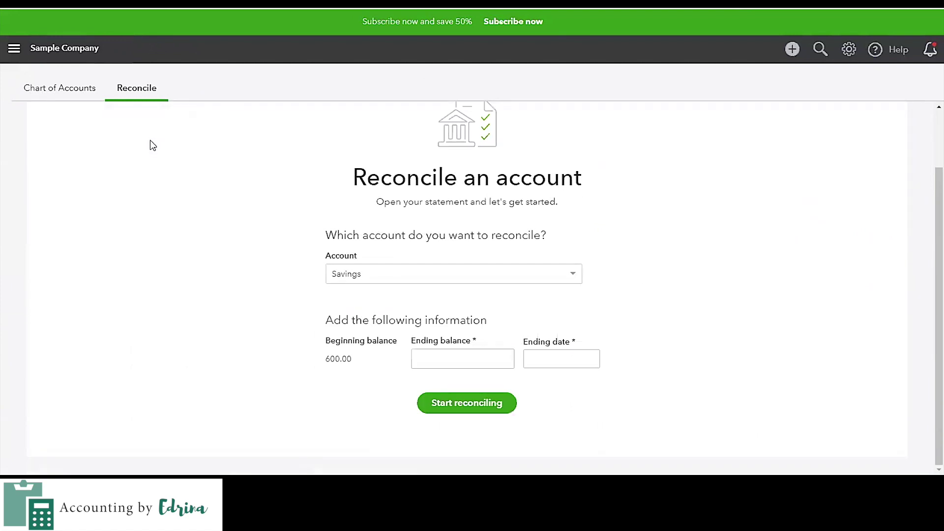
pyautogui.scroll(2, 144, 130)
pyautogui.click(134, 120)
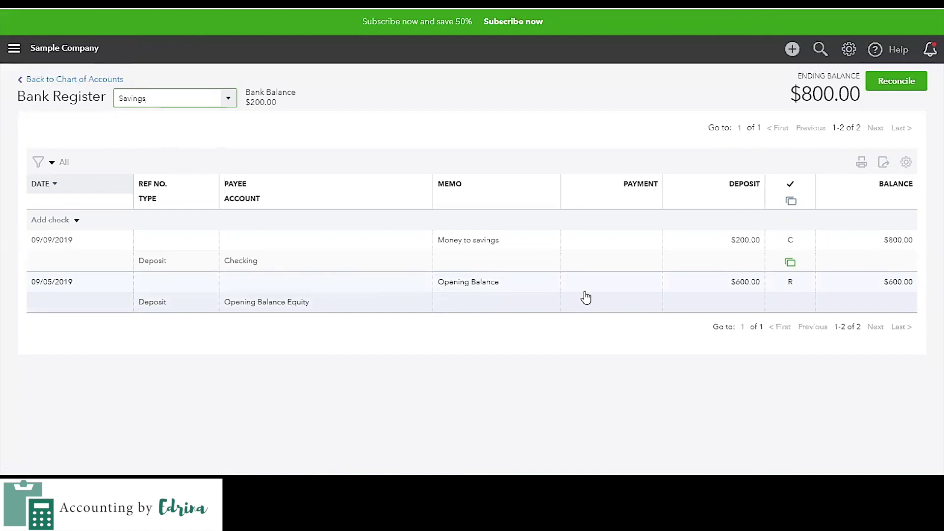
# Start reconciling the Savings account with an ending balance of 800.00 and an ending date of 9/30/19
pyautogui.click(896, 79)
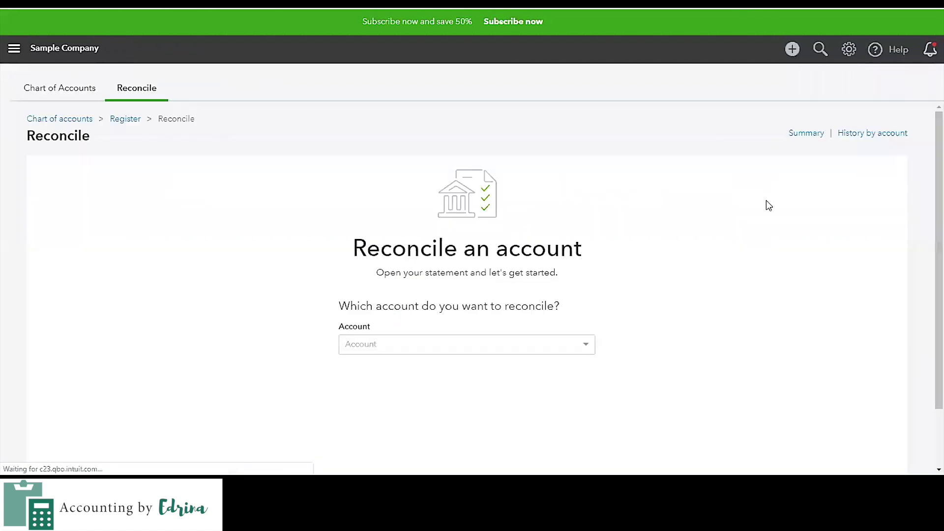
pyautogui.click(463, 421)
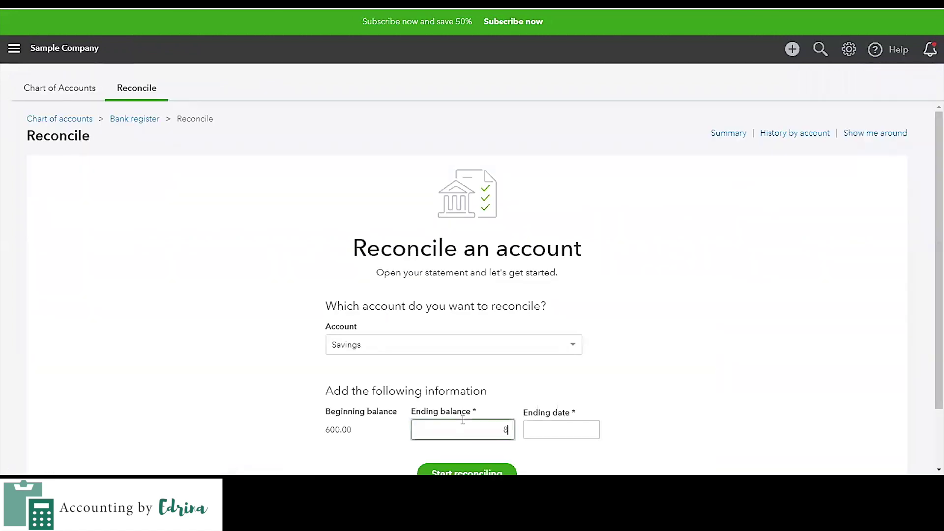
pyautogui.click(546, 428)
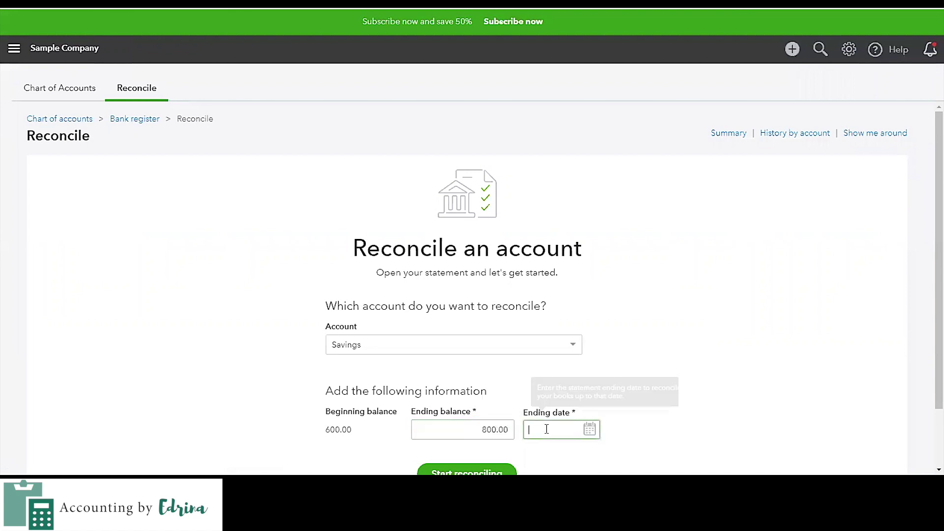
pyautogui.write('9/30/19')
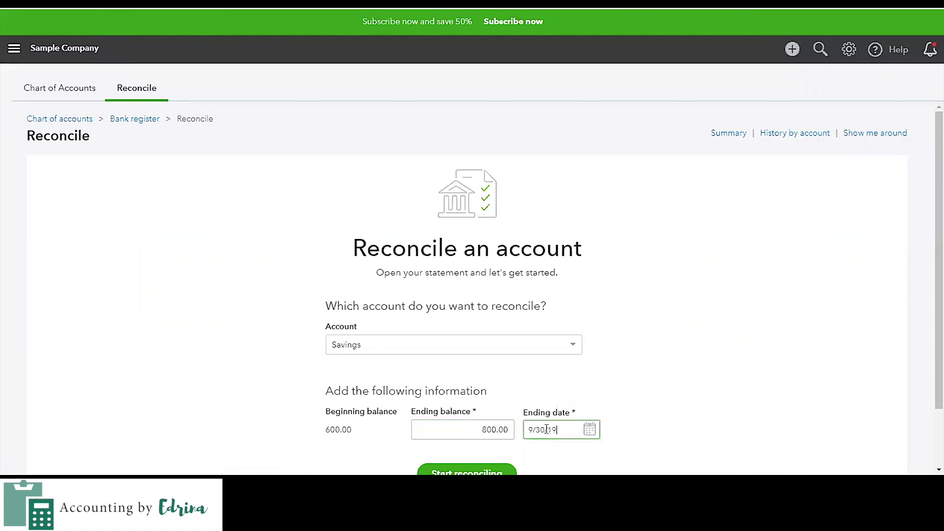
pyautogui.press('Tab')
pyautogui.press('Return')
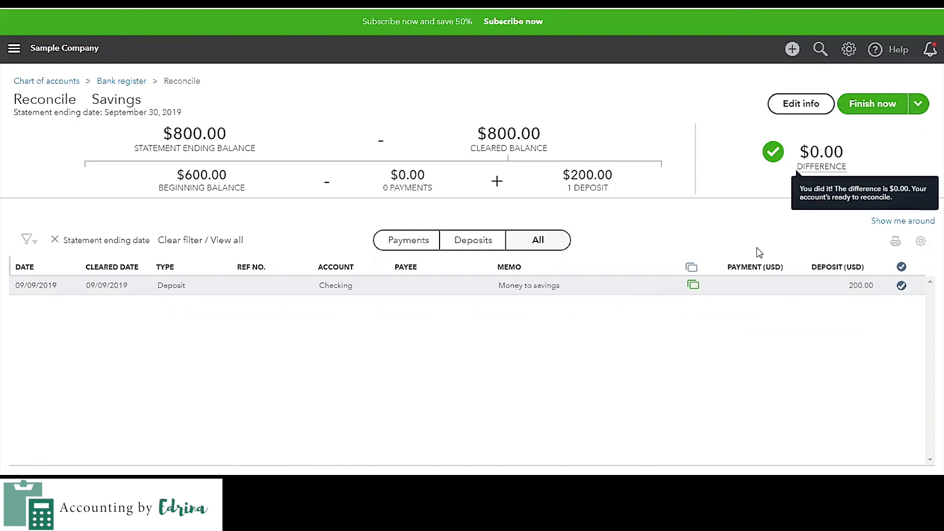
# Finish the Savings account reconciliation and close the confirmation without opening the report
pyautogui.click(883, 104)
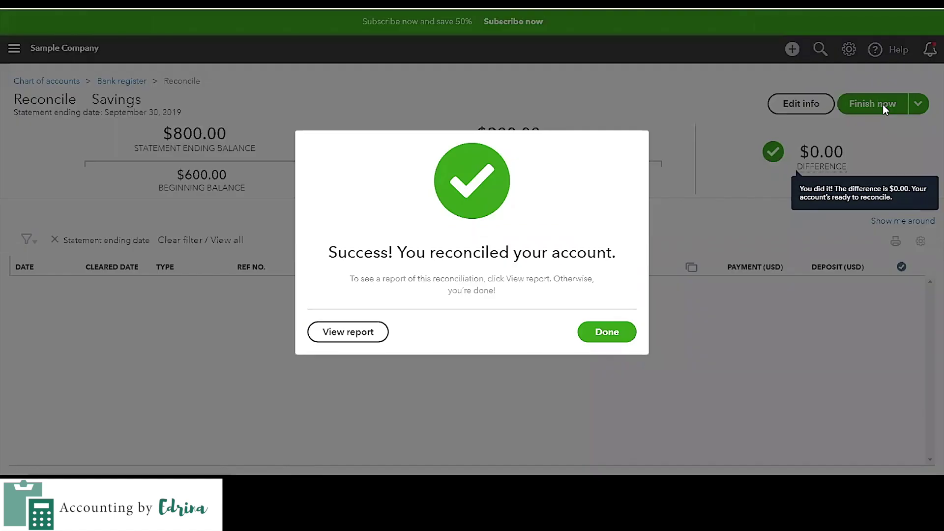
pyautogui.click(592, 339)
pyautogui.scroll(-2, 700, 276)
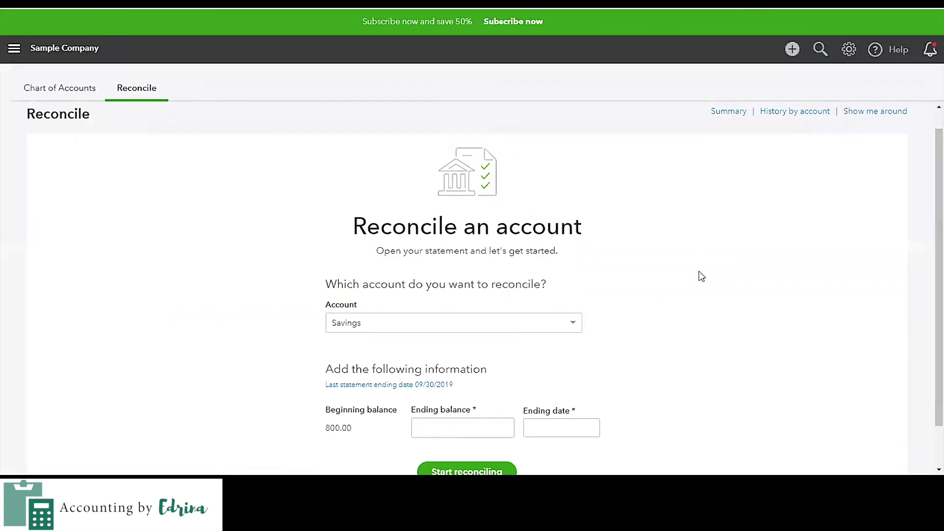
pyautogui.scroll(2, 701, 276)
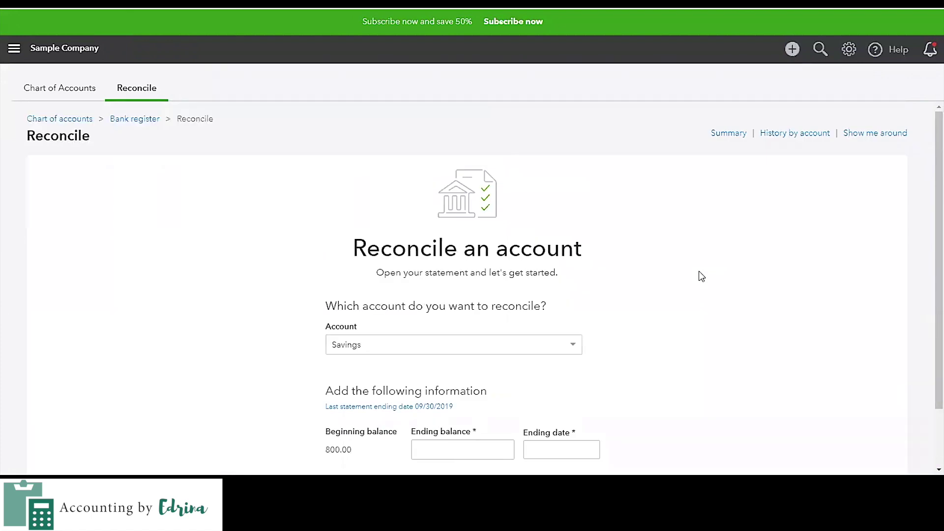